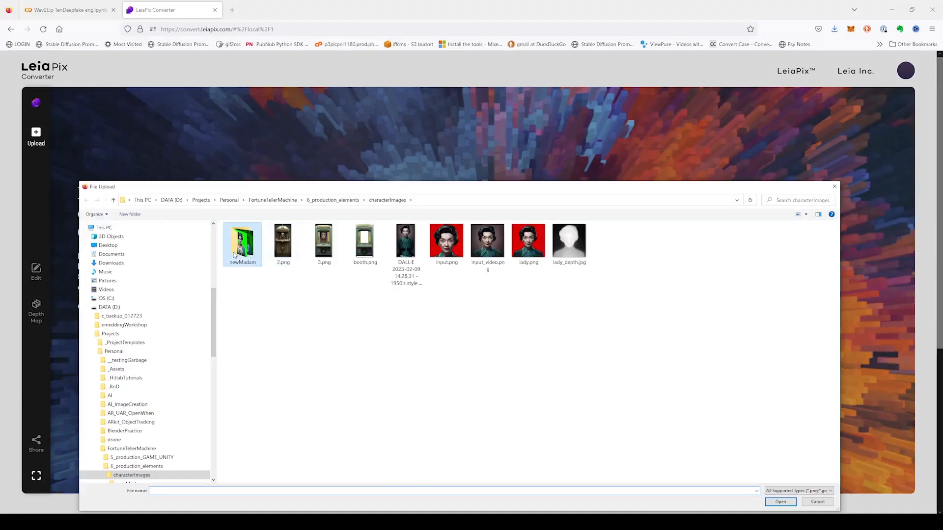
Convert madam2back.png from newMadam into a 3D motion animation and export it with its depth map.
double_click(233, 253)
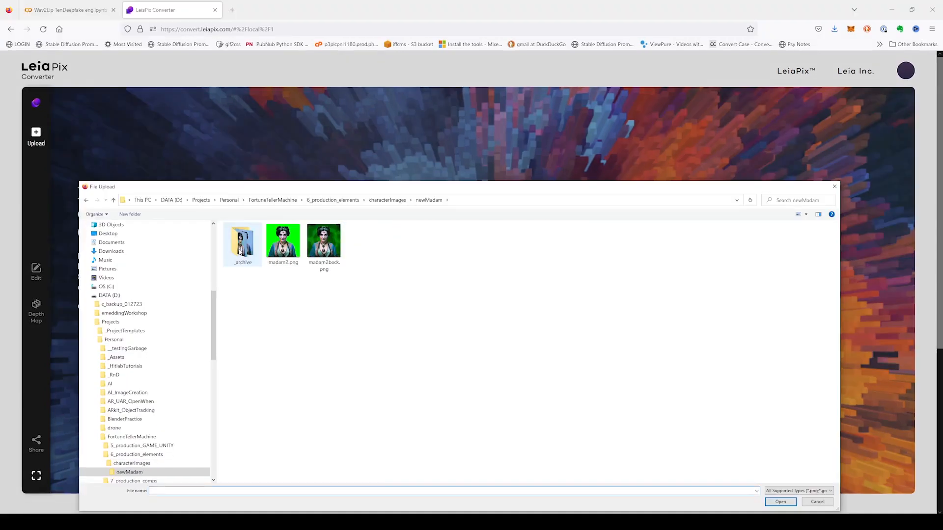
double_click(331, 250)
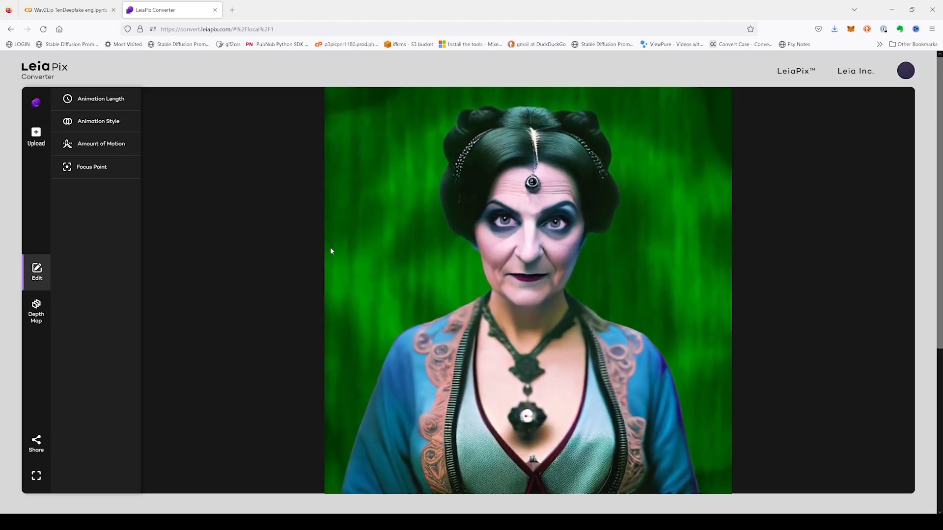
left_click(35, 443)
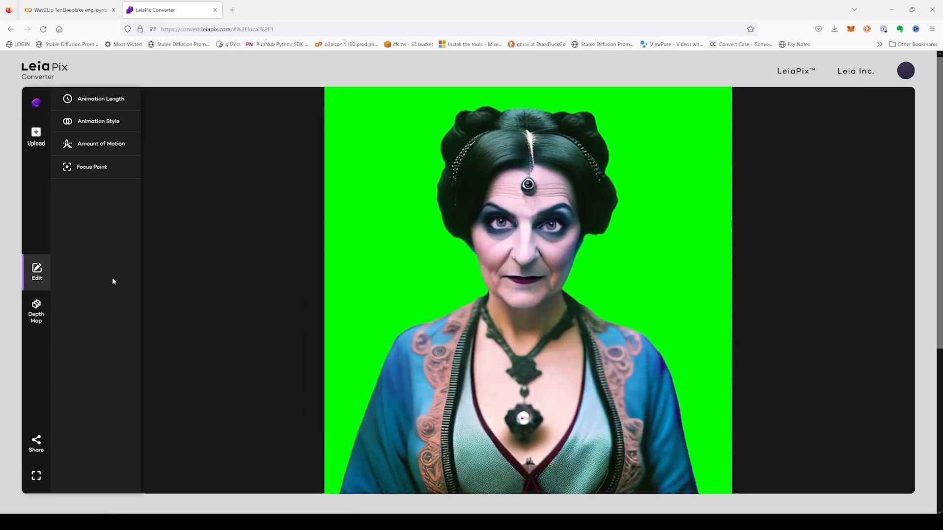
Convert madam2.png the same way, then close the downloads list and export window.
left_click(36, 136)
double_click(364, 241)
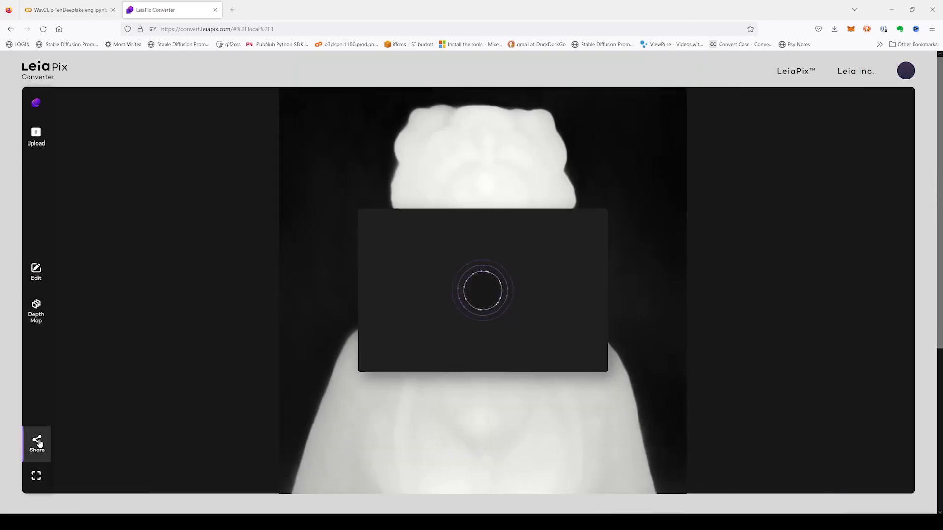
left_click(812, 330)
left_click(593, 225)
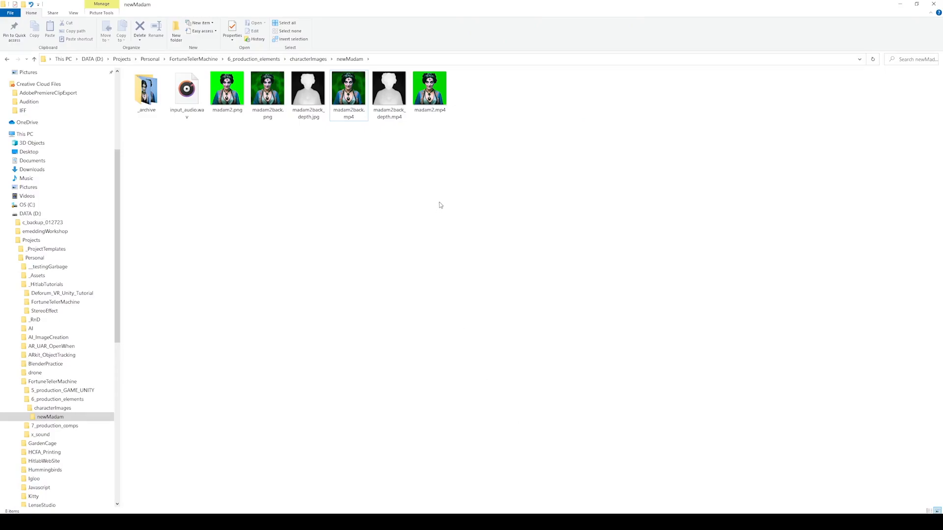
Preview the exported madam2back animation and its depth-map video, then close the player.
double_click(347, 93)
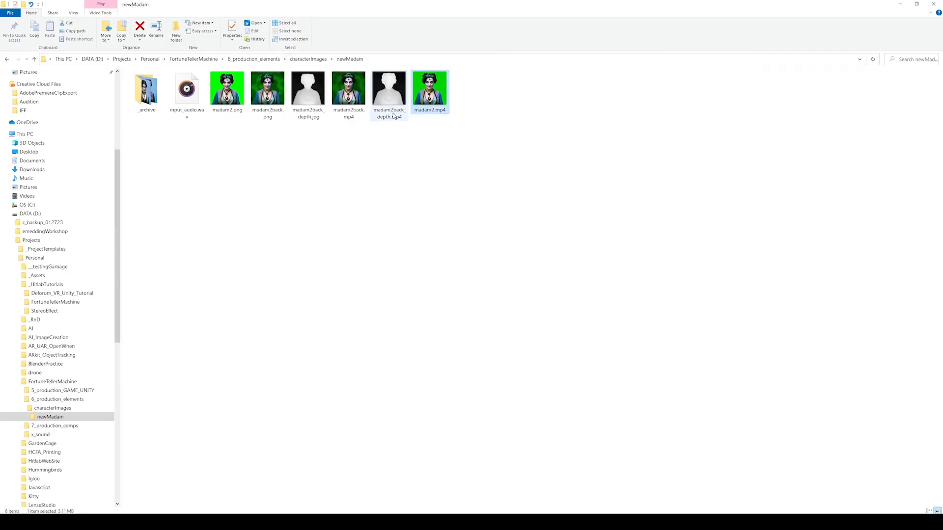
double_click(394, 116)
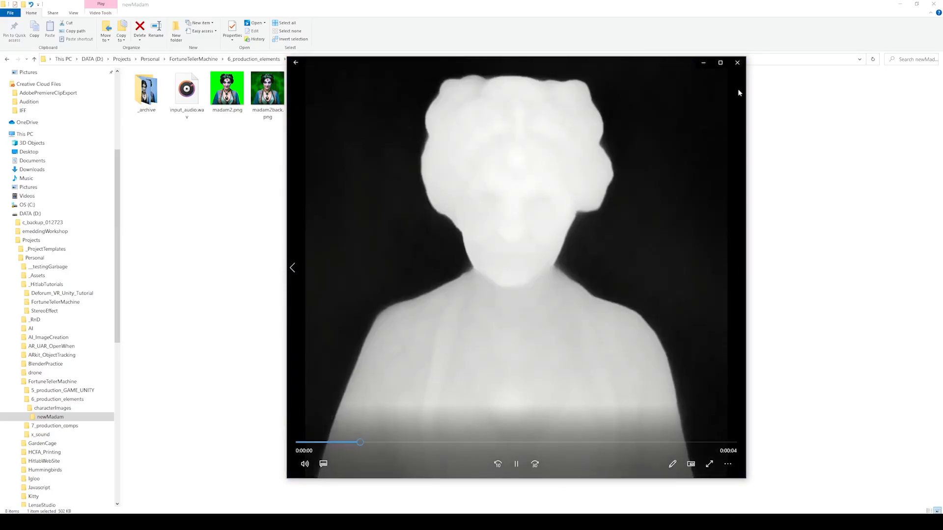
left_click(737, 63)
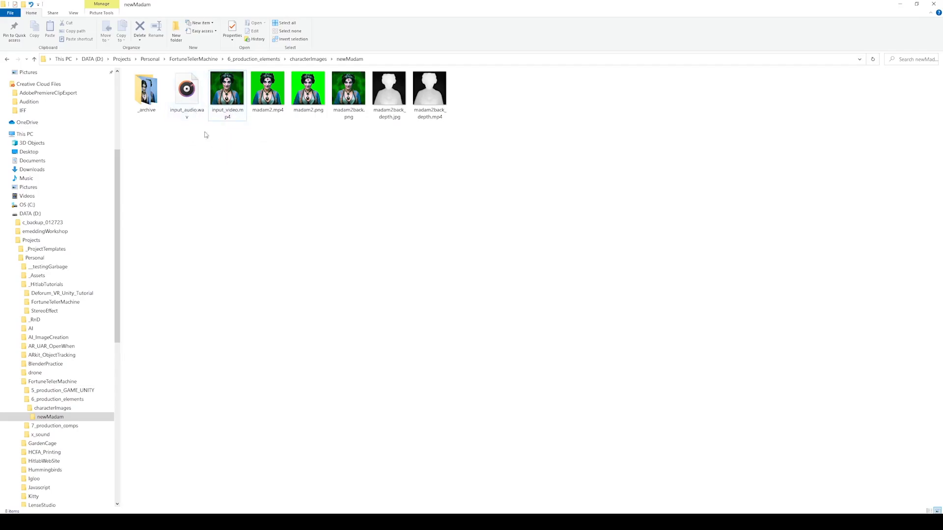
Check input_audio.wav and input_video.mp4 in newMadam before returning to the Wav2Lip notebook.
left_click(188, 91)
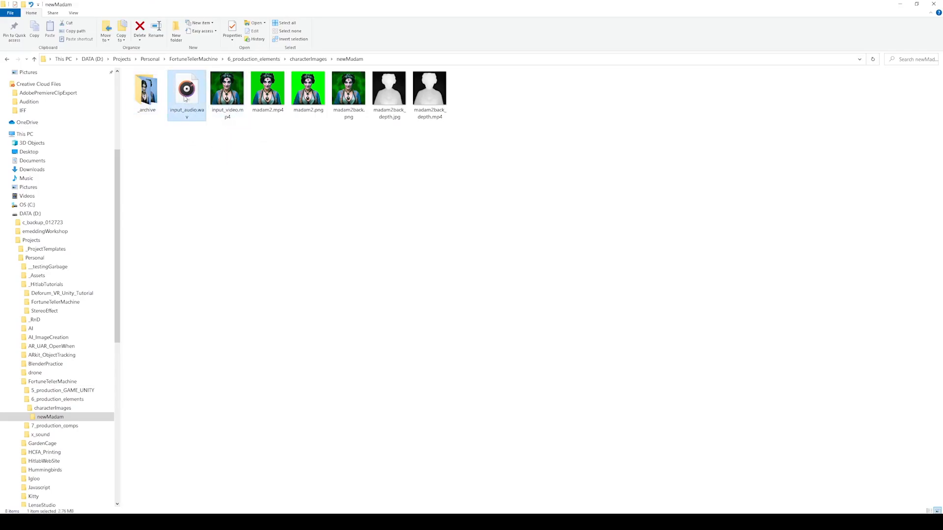
left_click(226, 99)
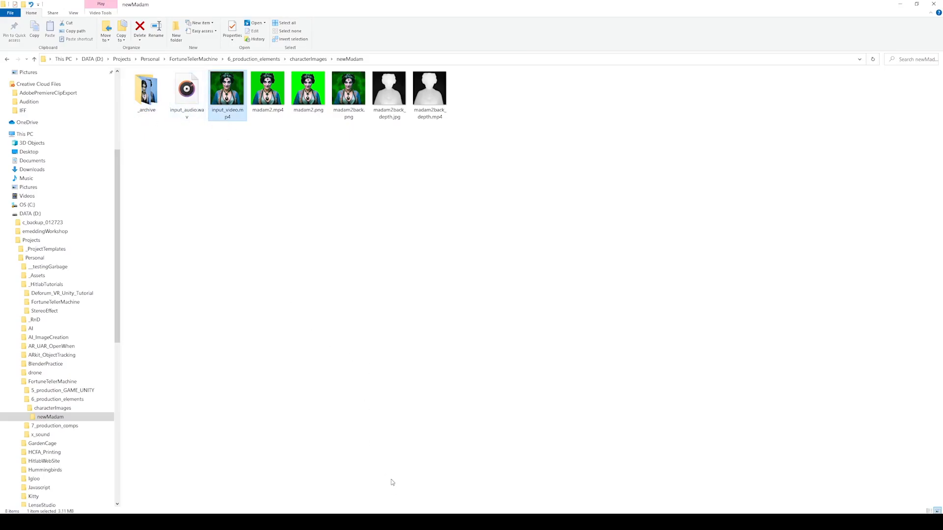
key("alt+Tab")
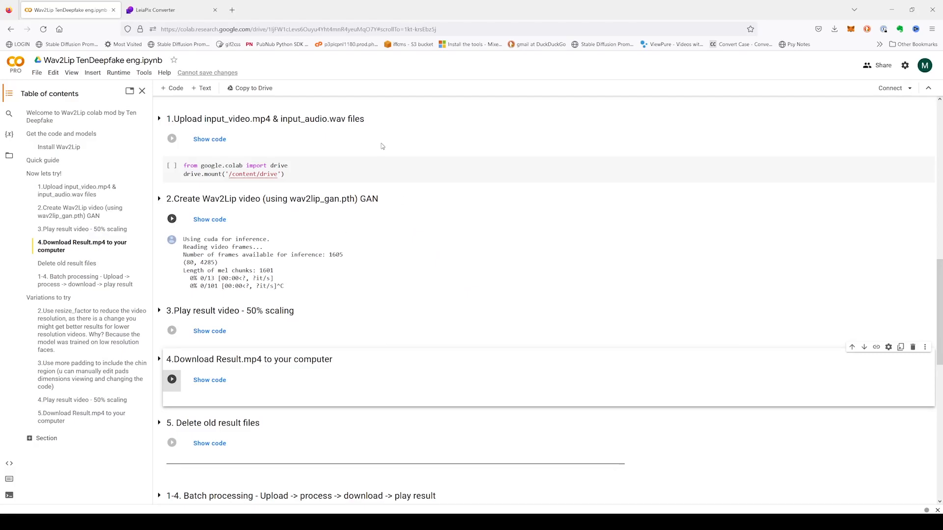
Run the Install Wav2Lip cell past the warning, fetching wav2lip_gan.pth and wav2lip.pth.
scroll(366, 206, "up", 10)
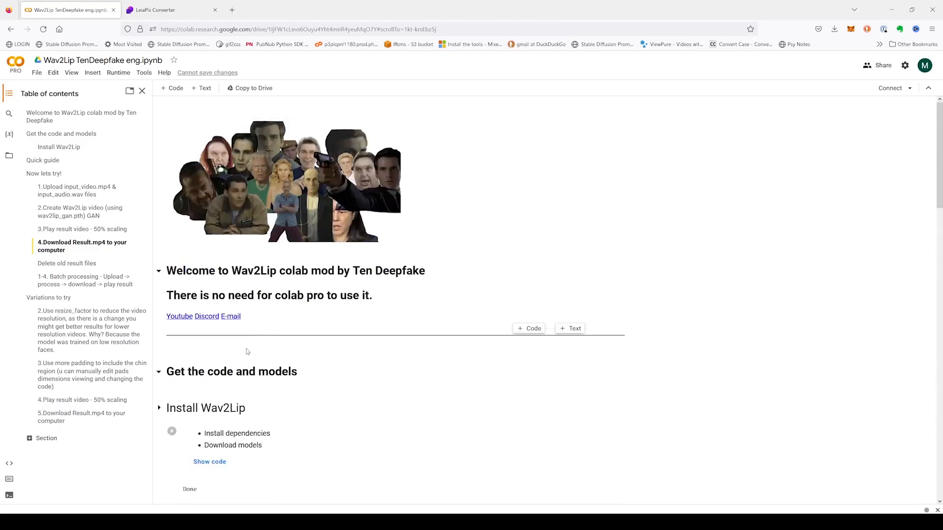
scroll(227, 292, "down", 3)
left_click(173, 298)
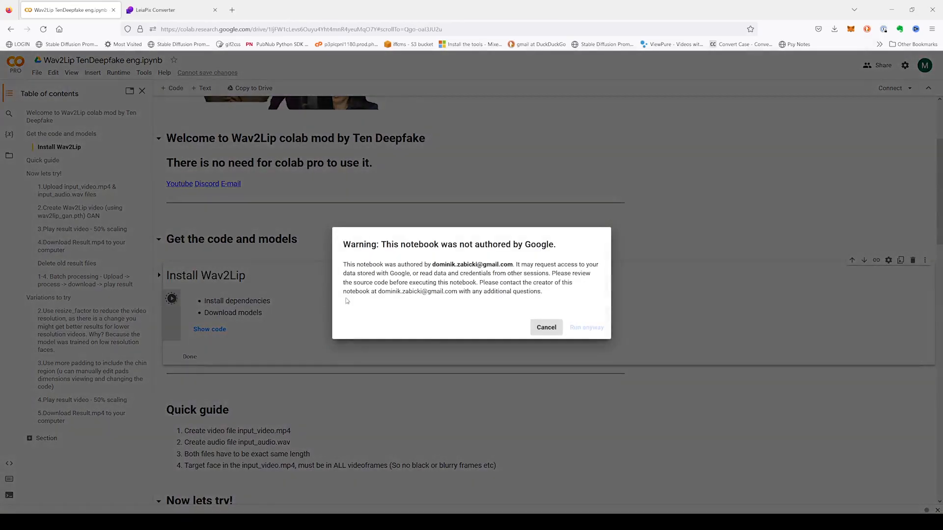
left_click(585, 333)
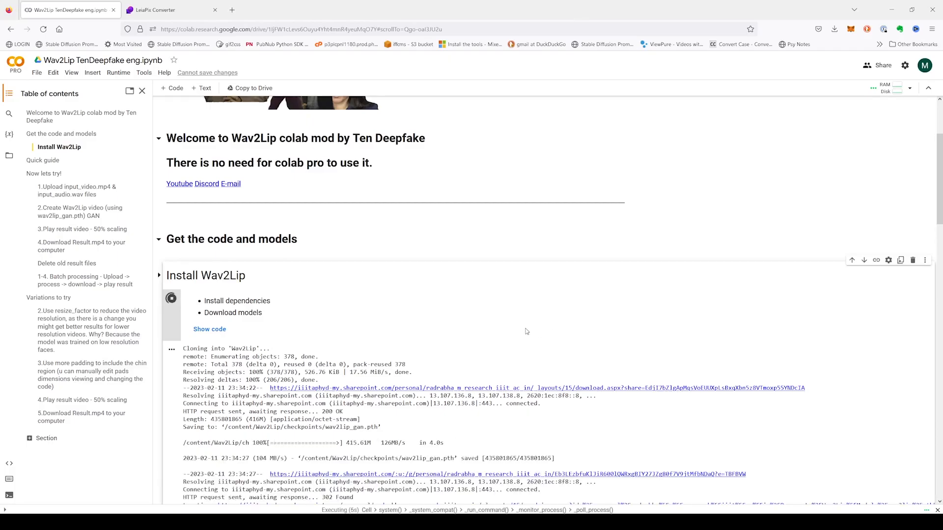
scroll(527, 332, "down", 2)
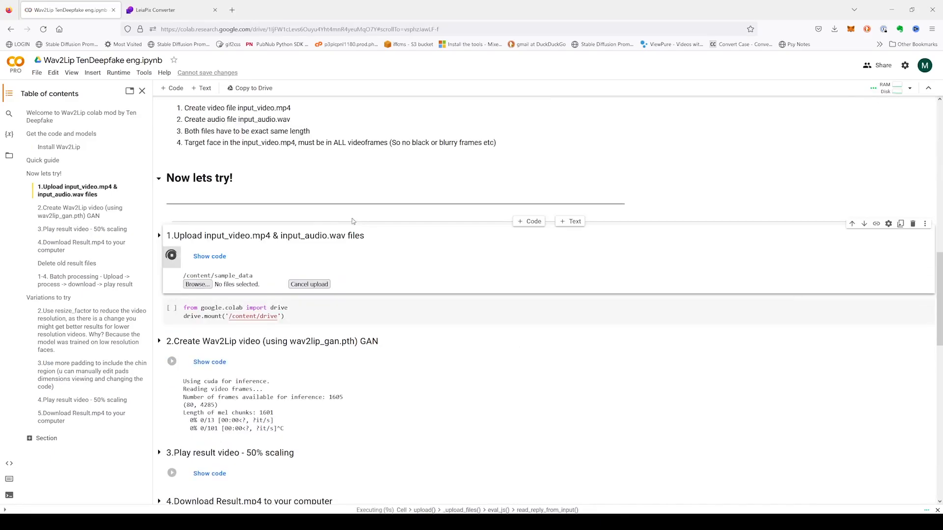
Upload input_video.mp4 and input_audio.wav from newMadam, then run the Create Wav2Lip video cell.
left_click(199, 284)
left_click(266, 200)
type("D:\\Projects\\Personal\\FortuneTellerMachine\\6_production_elements\\characterImages\\newMadam")
key("Return")
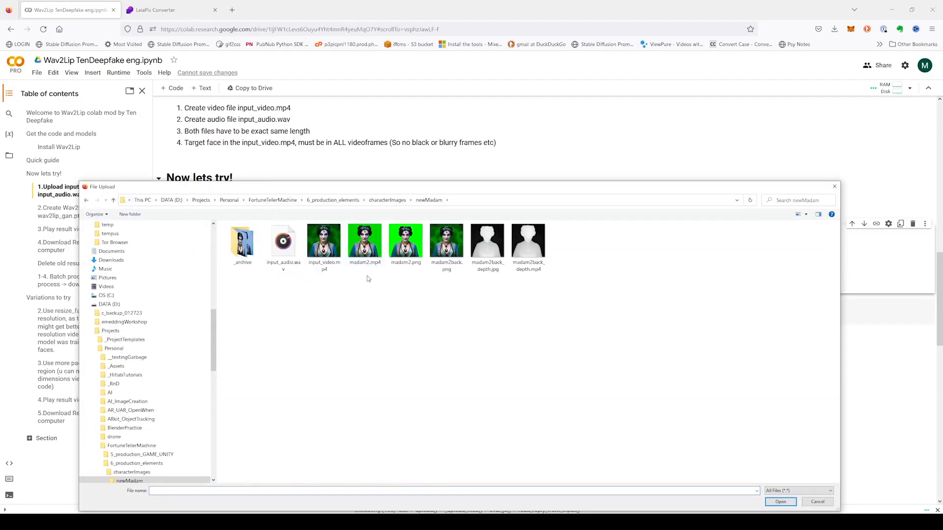
left_click(334, 245)
left_click(284, 246, "ctrl")
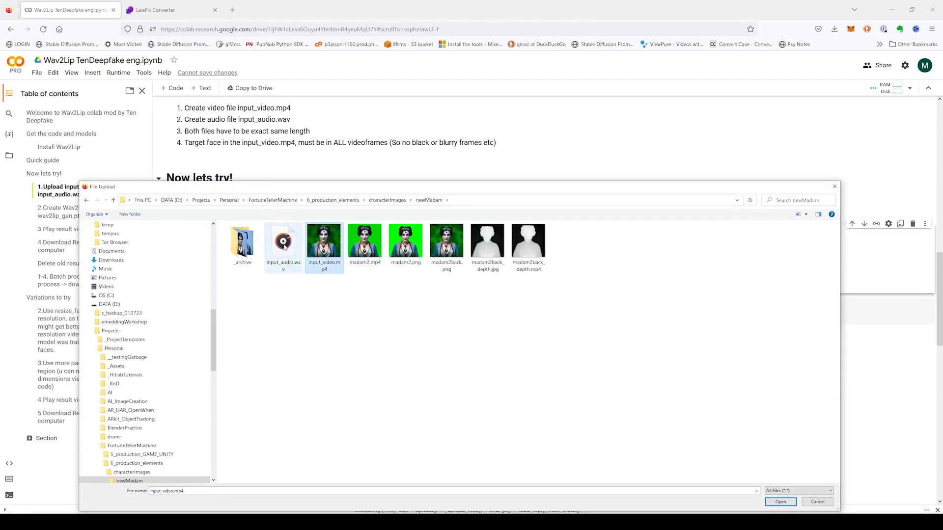
left_click(780, 501)
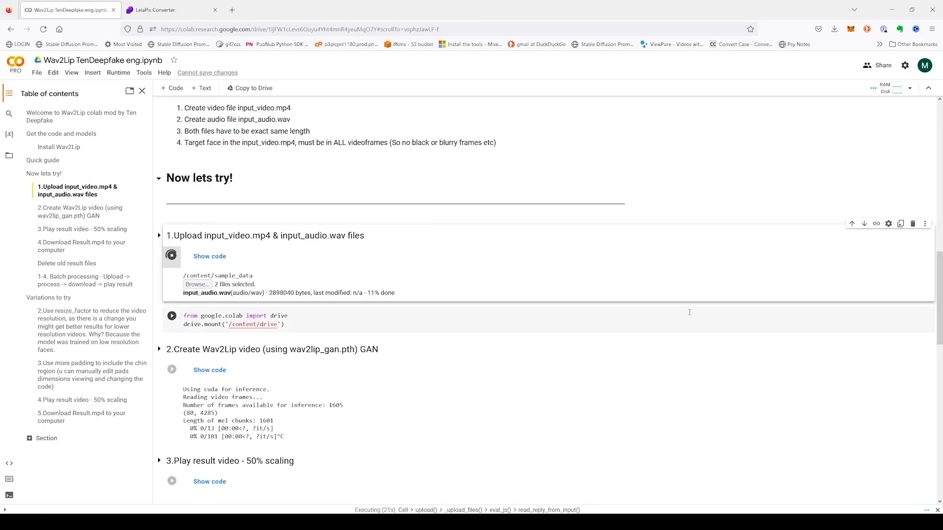
scroll(690, 304, "down", 3)
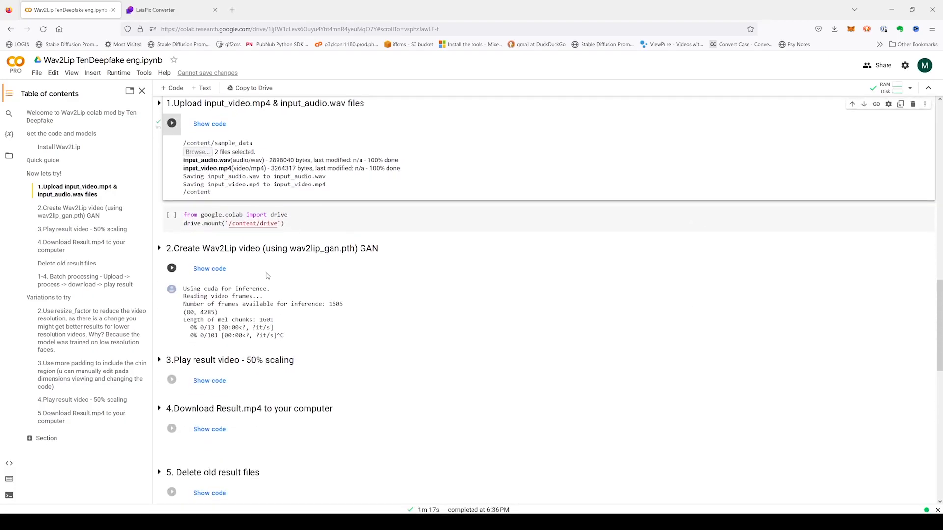
left_click(172, 269)
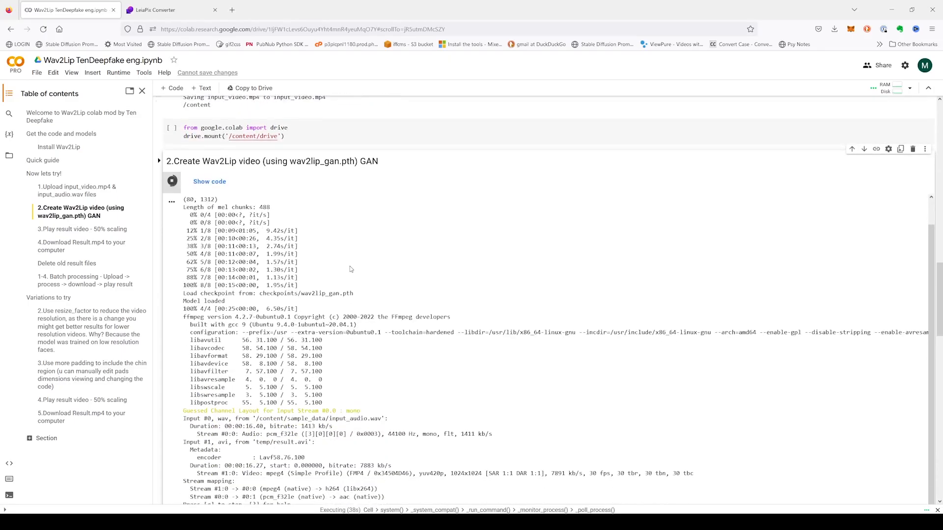
Check the Create Wav2Lip video cell output while GAN inference and ffmpeg encoding finish.
scroll(350, 266, "down", 1)
scroll(351, 269, "up", 5)
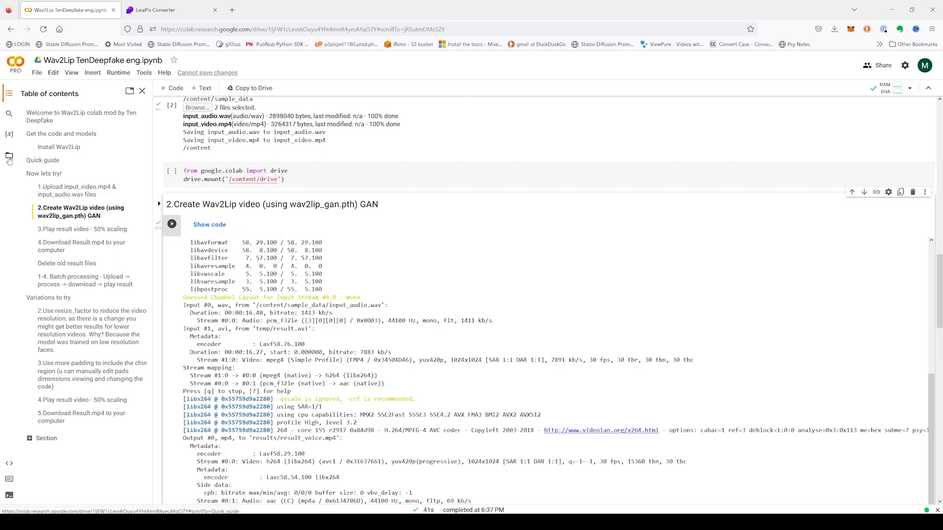
Download result_voice.mp4 from Wav2Lip > results in the Colab Files panel.
left_click(9, 158)
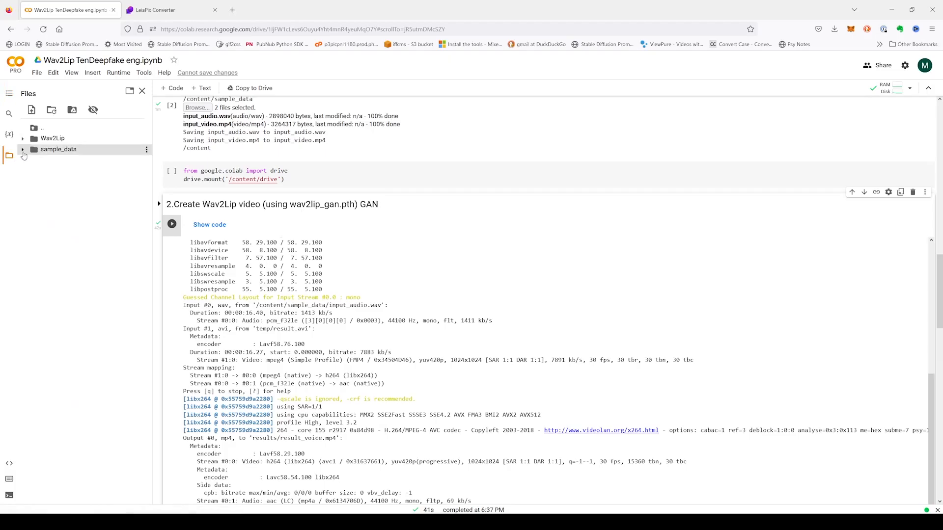
left_click(23, 149)
left_click(22, 139)
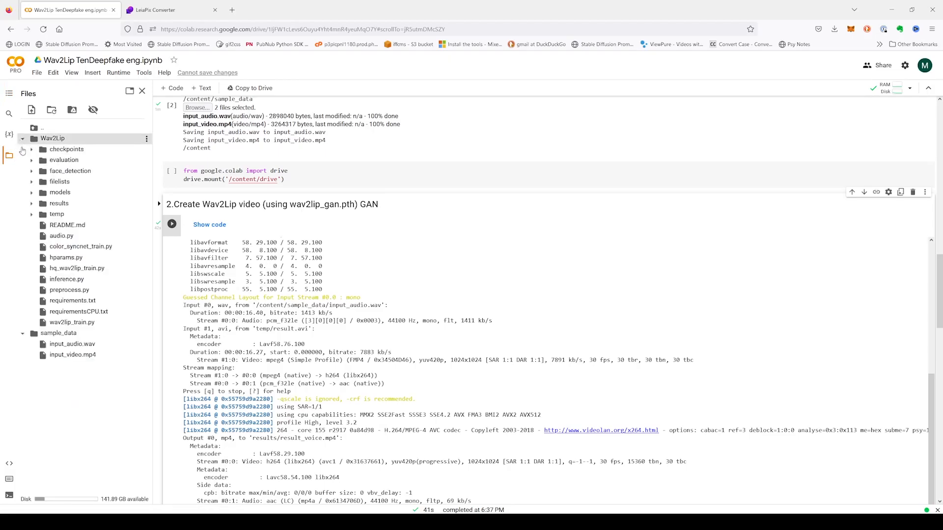
left_click(32, 204)
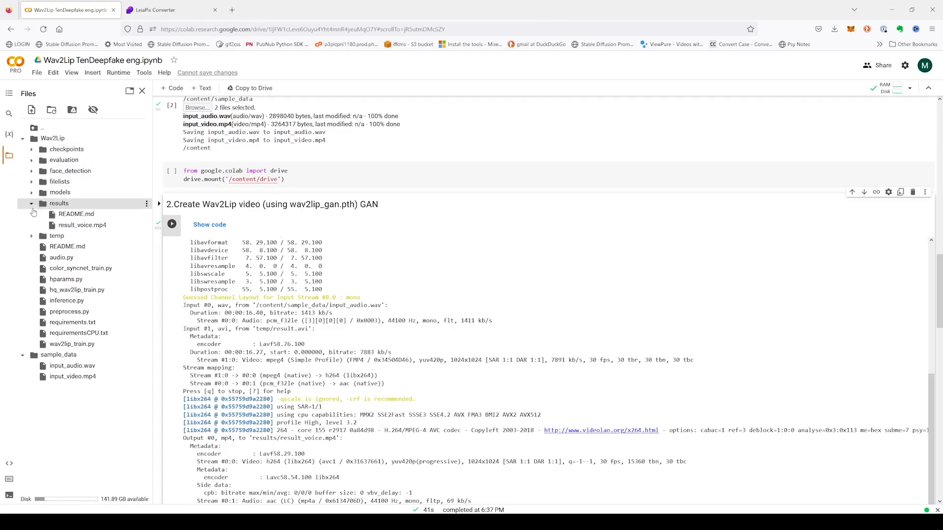
left_click(146, 226)
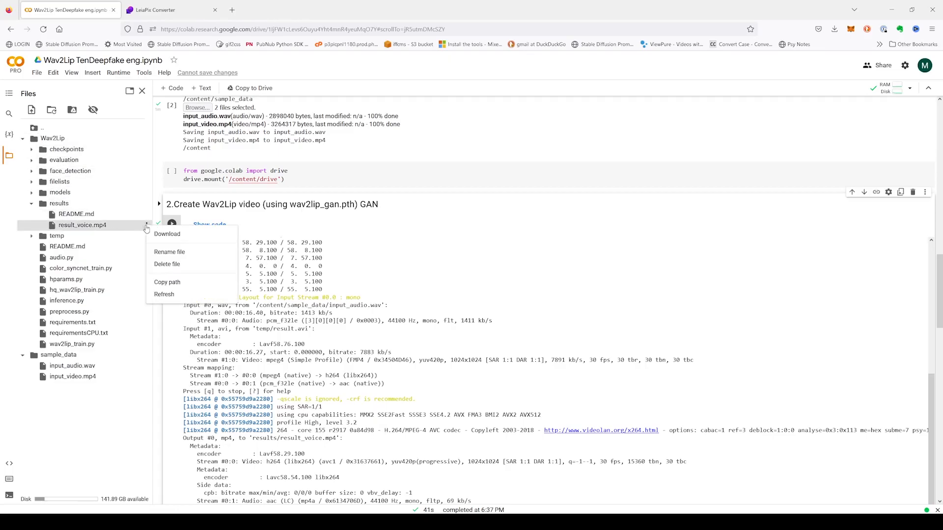
left_click(165, 234)
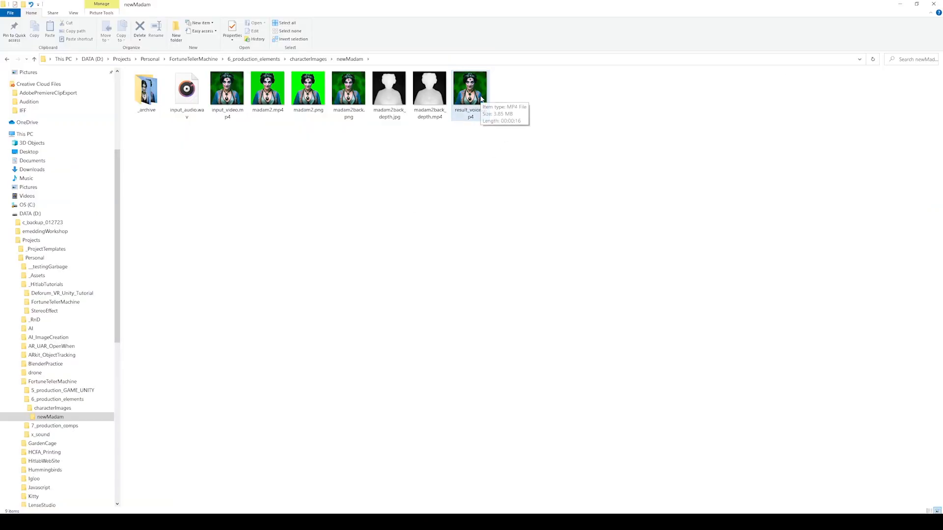
Watch result_voice.mp4 through in Movies & TV, exit full screen and close the player.
double_click(471, 90)
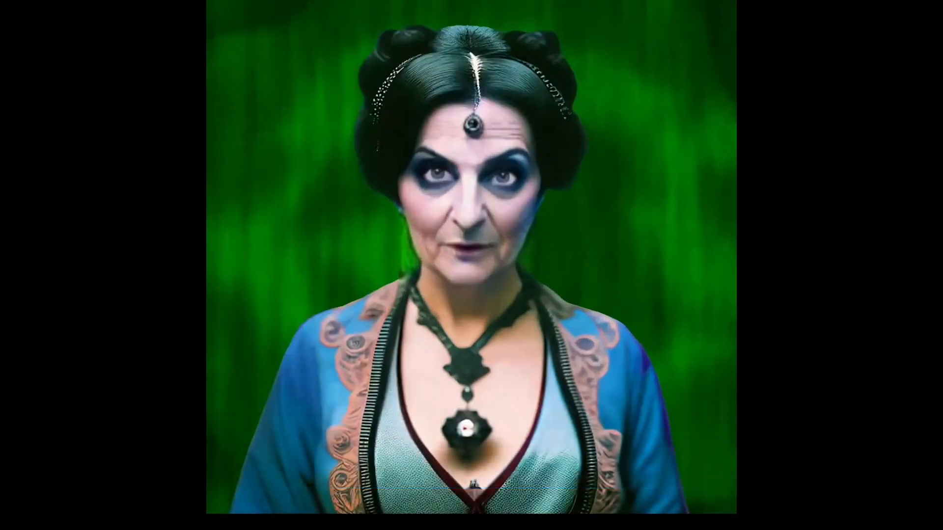
left_click(907, 509)
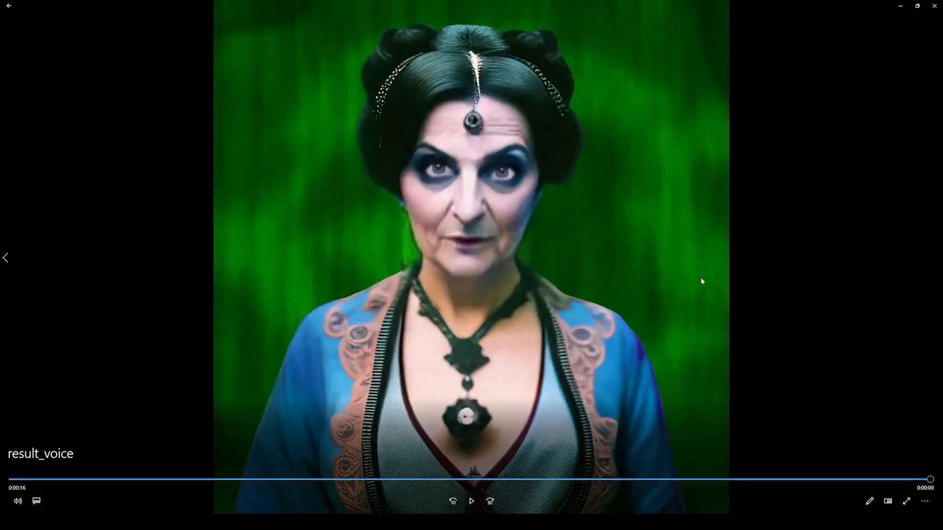
left_click(917, 6)
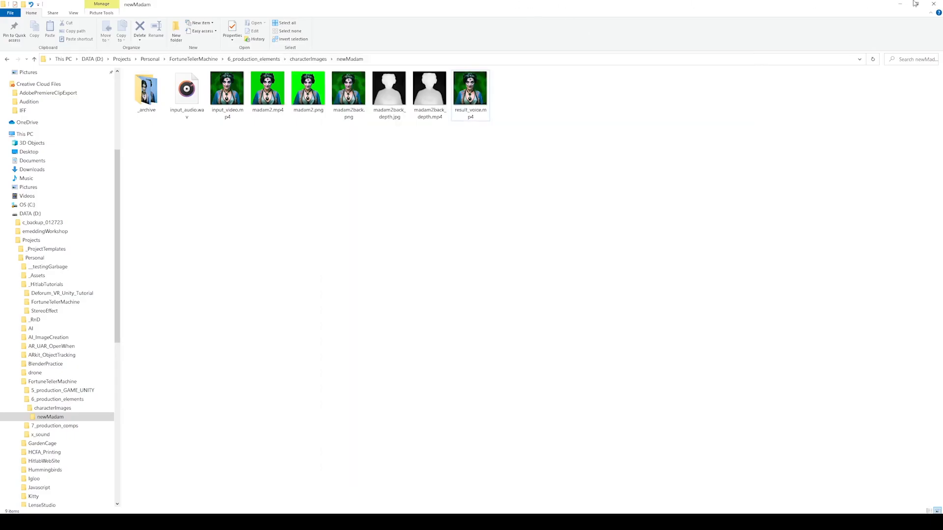
left_click(737, 62)
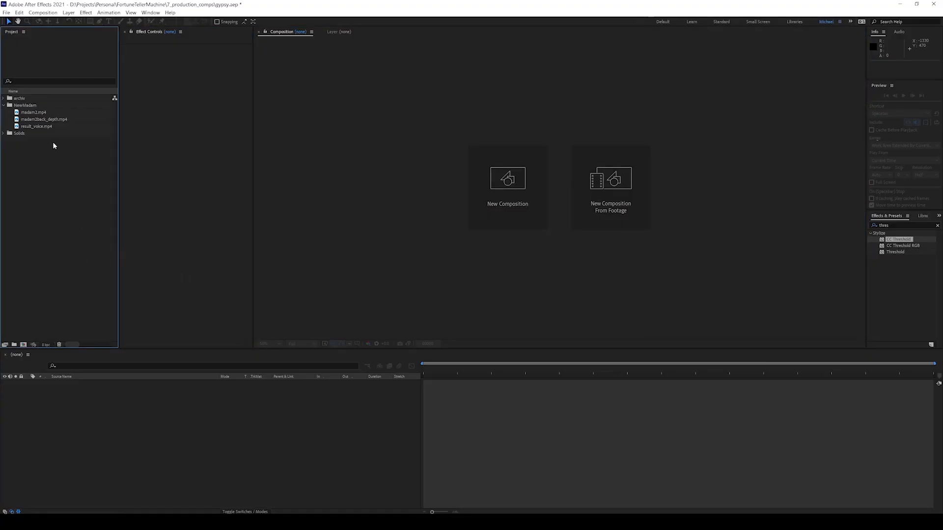
Build a result_voice.mp4 comp, add madam2back_depth.mp4 above it, pre-compose it and open that precomp.
left_click_drag(31, 127, 24, 344)
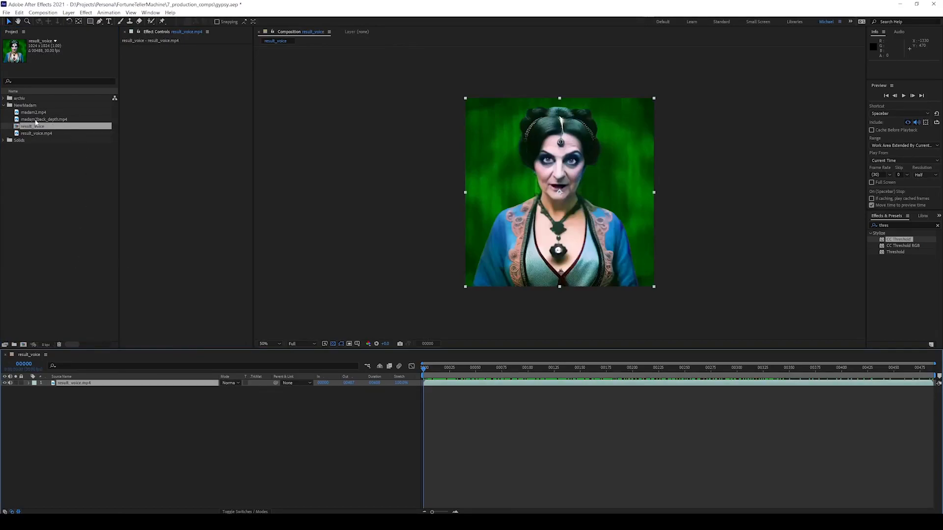
left_click_drag(43, 121, 77, 384)
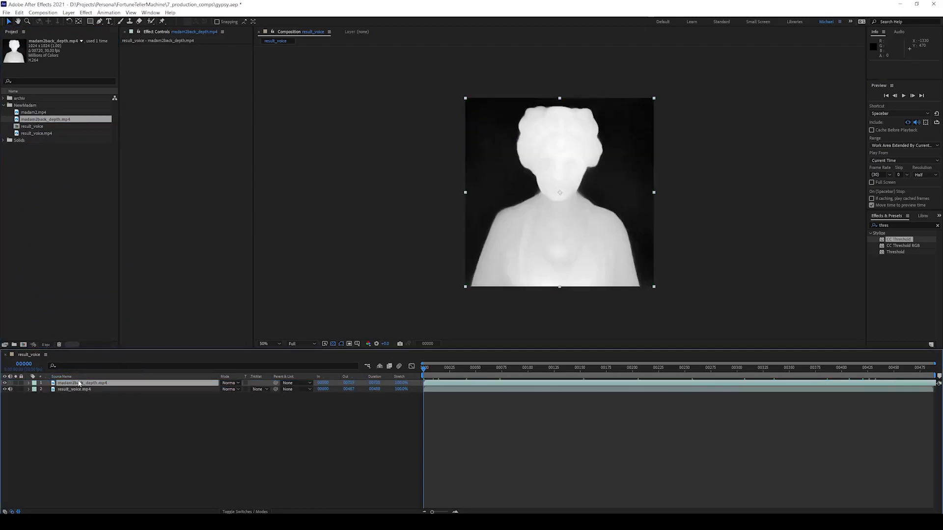
right_click(106, 385)
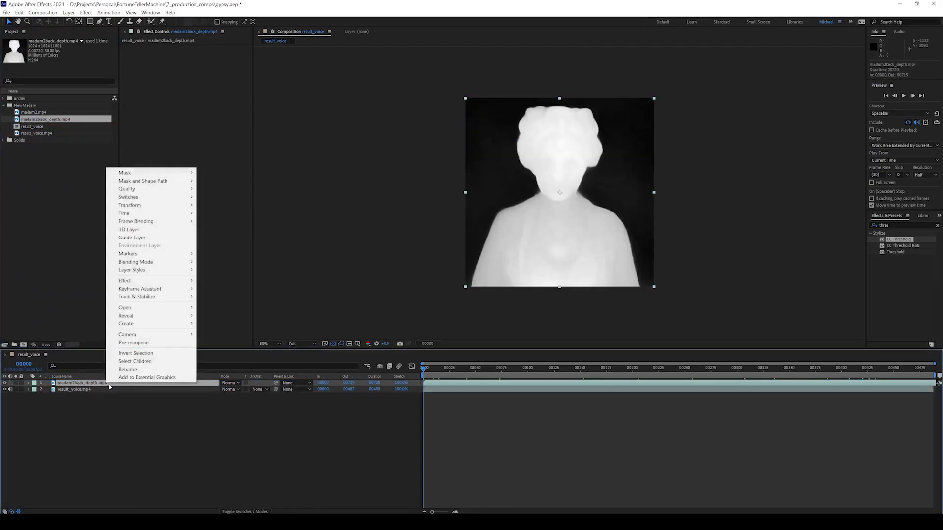
left_click(146, 344)
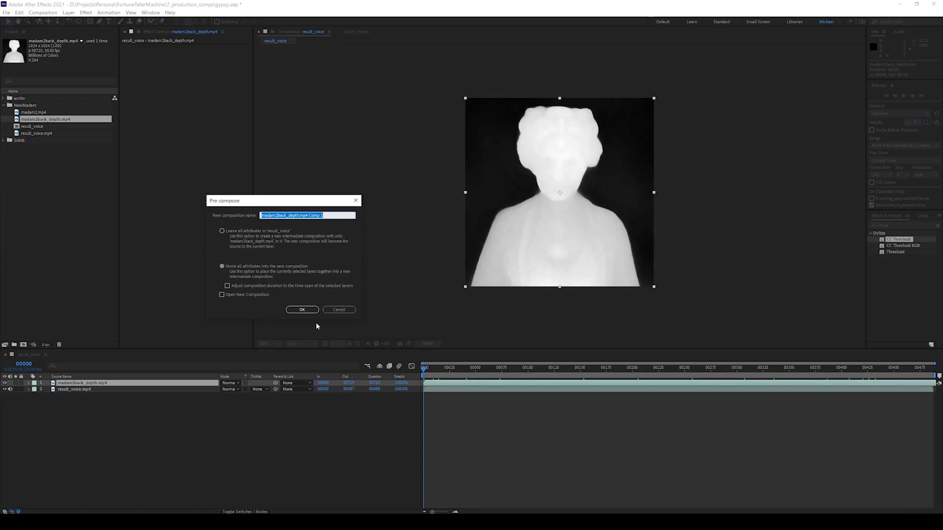
left_click(301, 312)
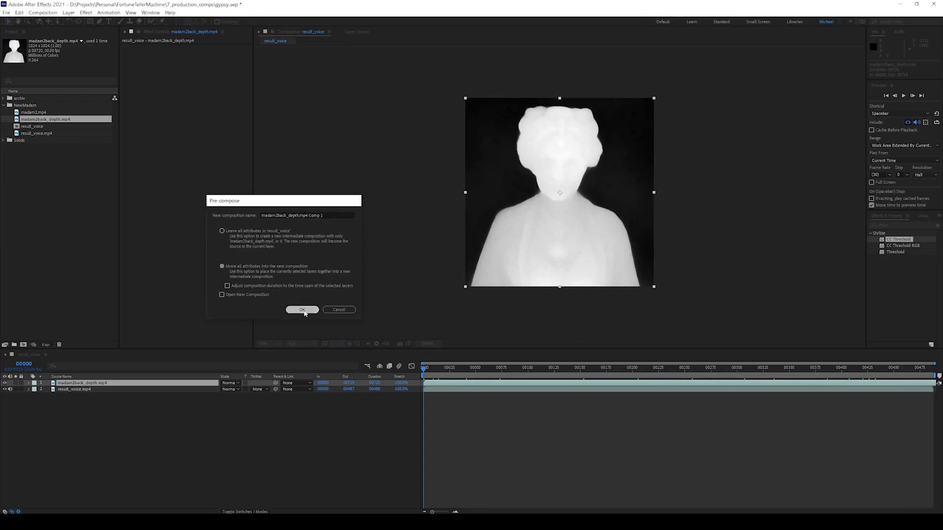
left_click(82, 425)
left_click(108, 384)
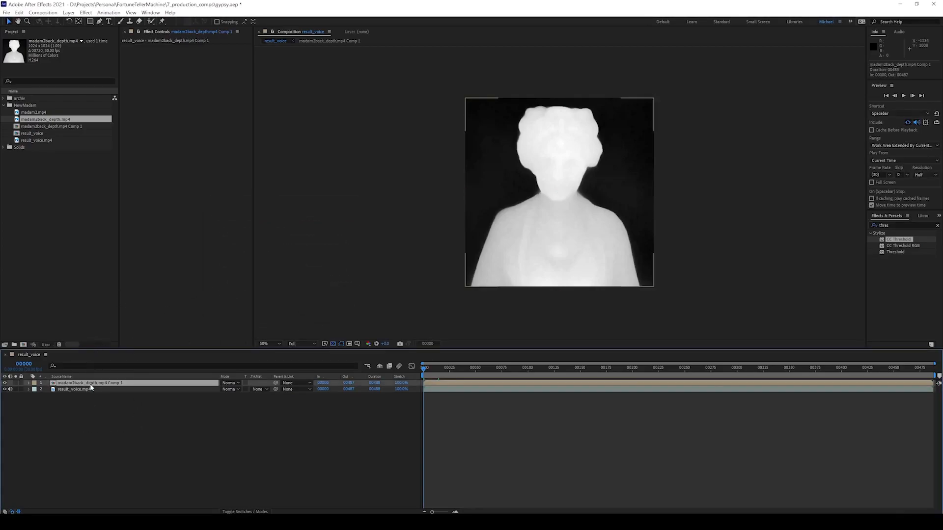
double_click(108, 383)
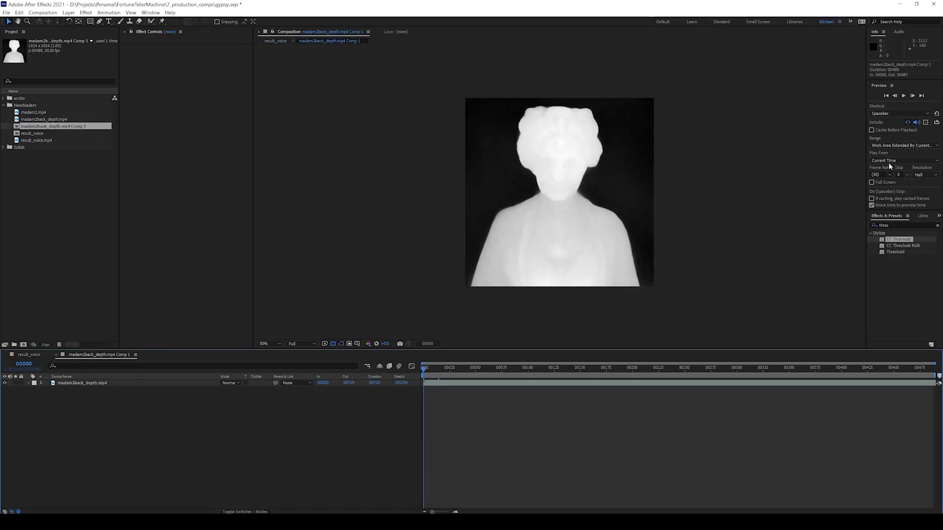
Apply CC Threshold to the depth layer to turn it into a white silhouette.
left_click(894, 114)
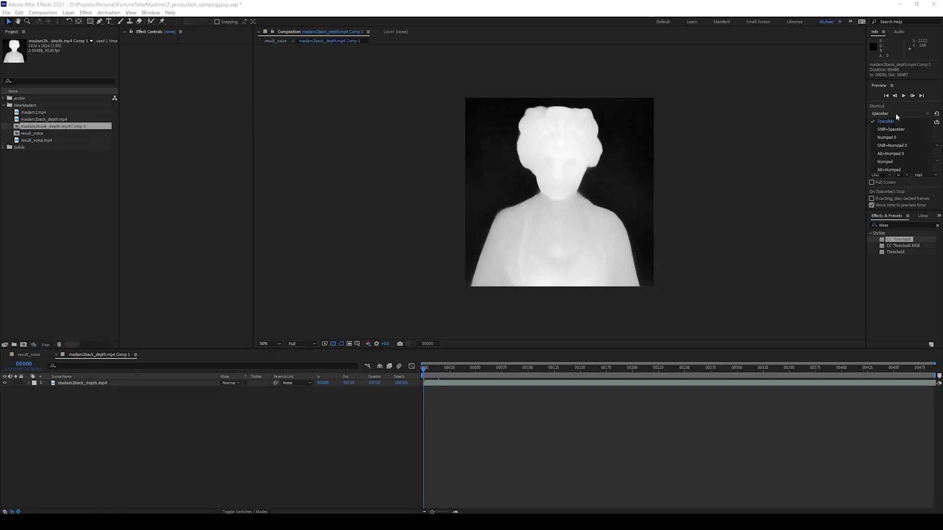
left_click(907, 226)
left_click_drag(909, 249, 89, 387)
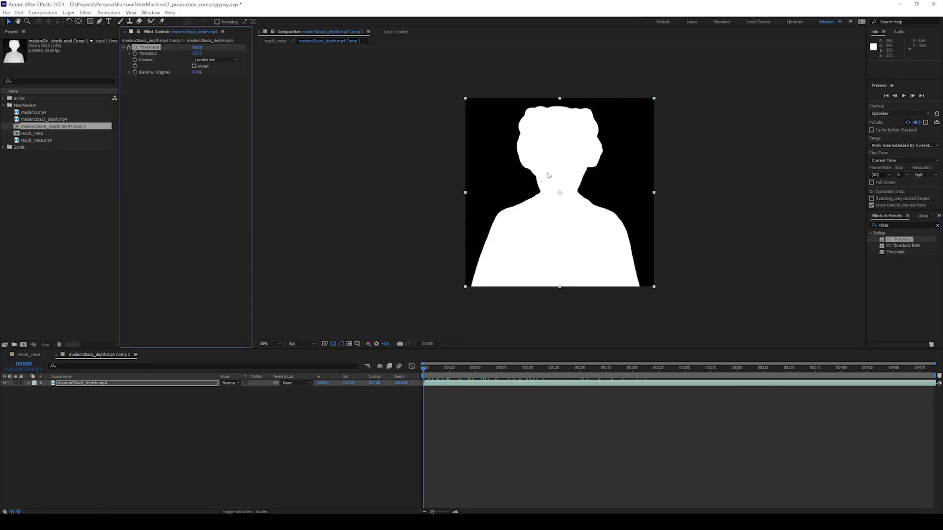
left_click(78, 433)
Set result_voice.mp4's track matte to Luma Matte of the depth comp and select both layers.
left_click(28, 354)
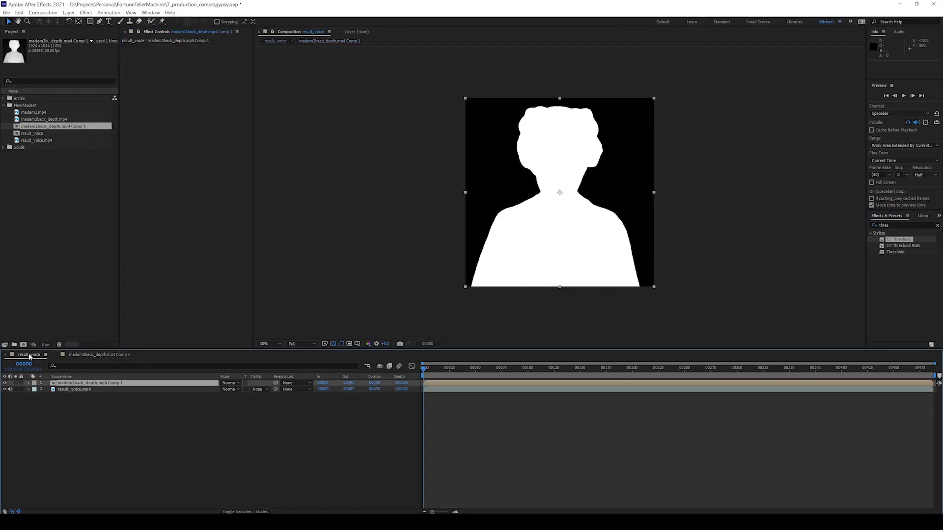
left_click(72, 389)
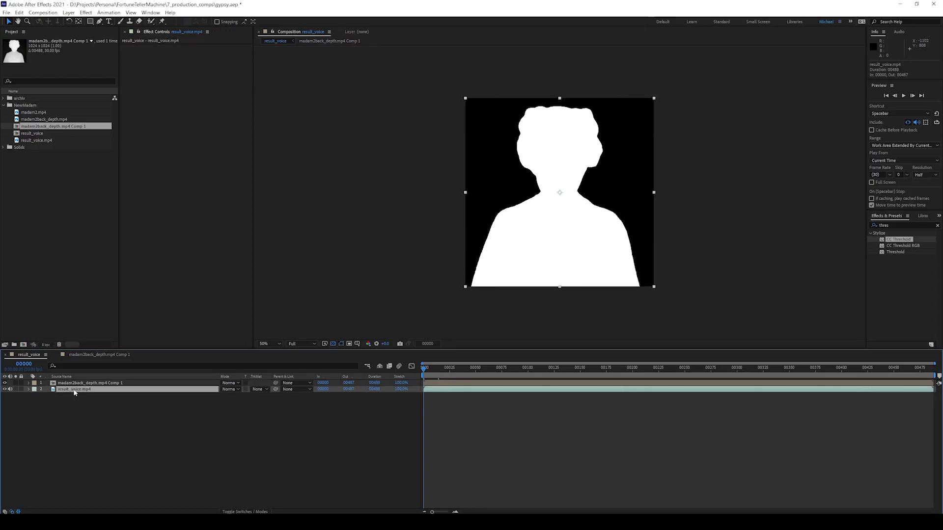
left_click(261, 391)
left_click(295, 426)
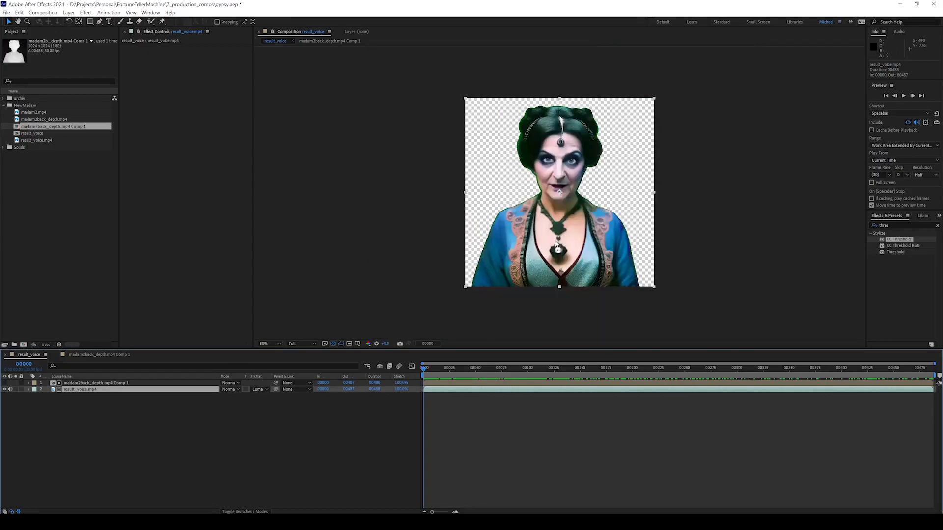
left_click(154, 419)
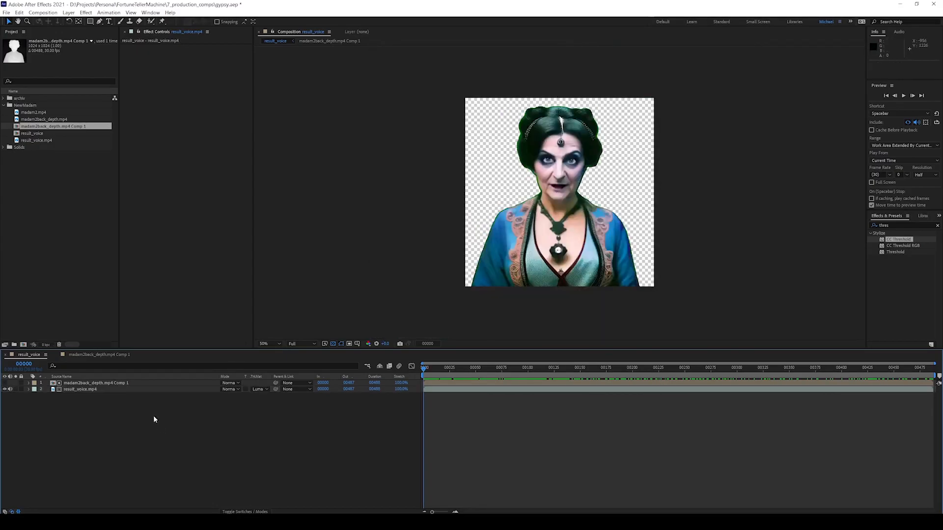
left_click(81, 355)
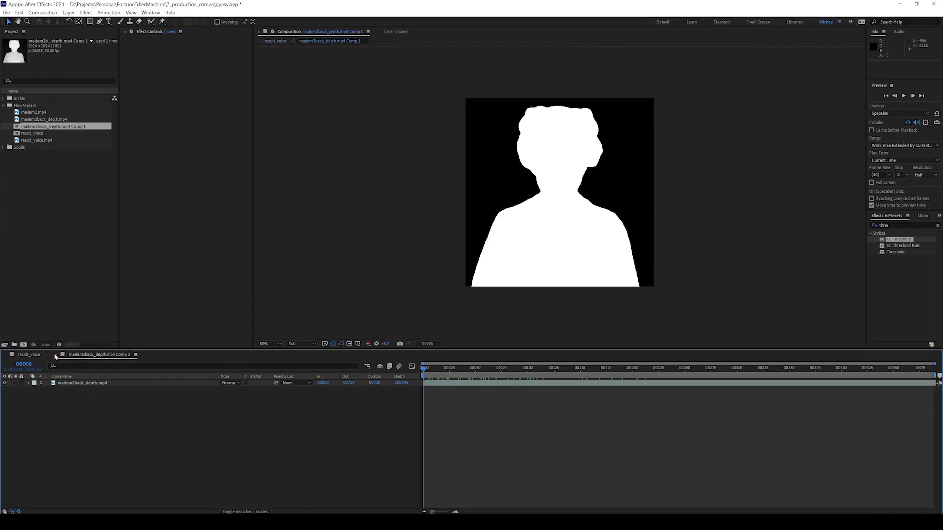
left_click(30, 355)
left_click_drag(84, 436, 114, 386)
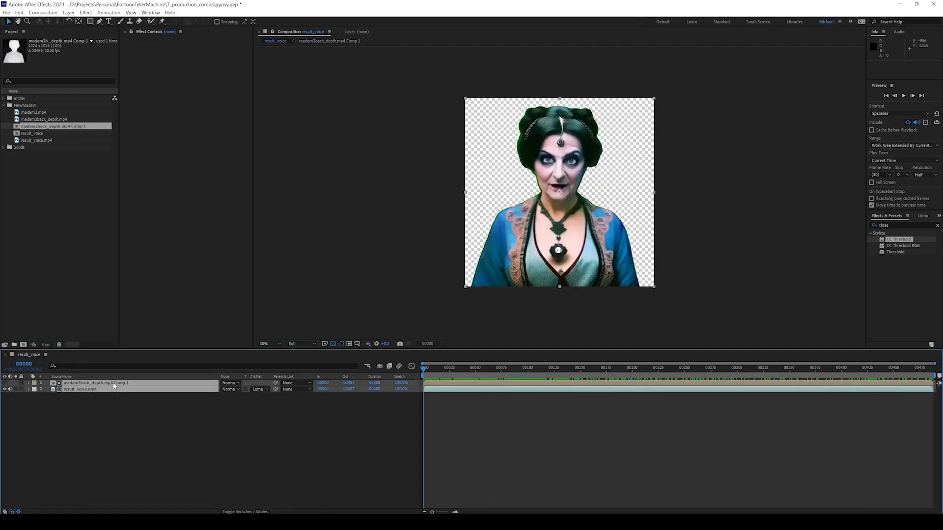
Pre-compose the two matted layers into Pre-comp 2.
right_click(114, 386)
left_click(156, 341)
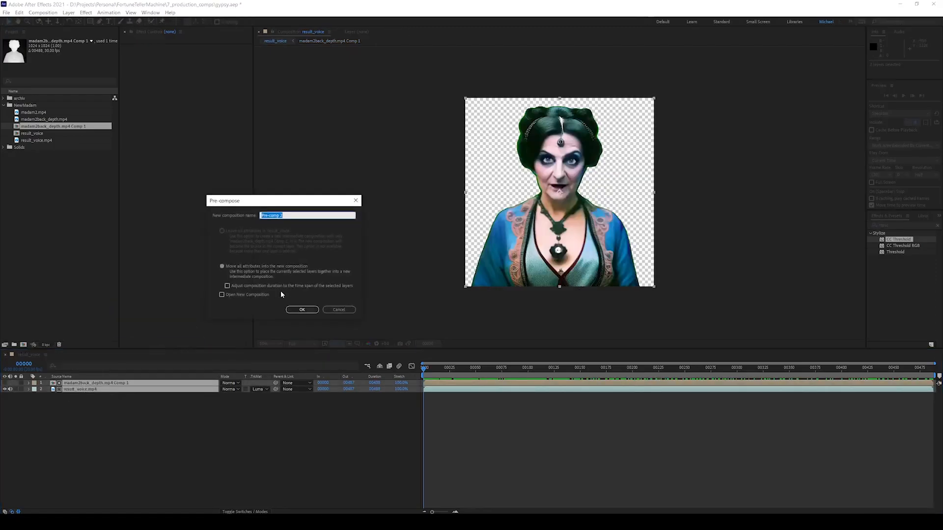
left_click(306, 310)
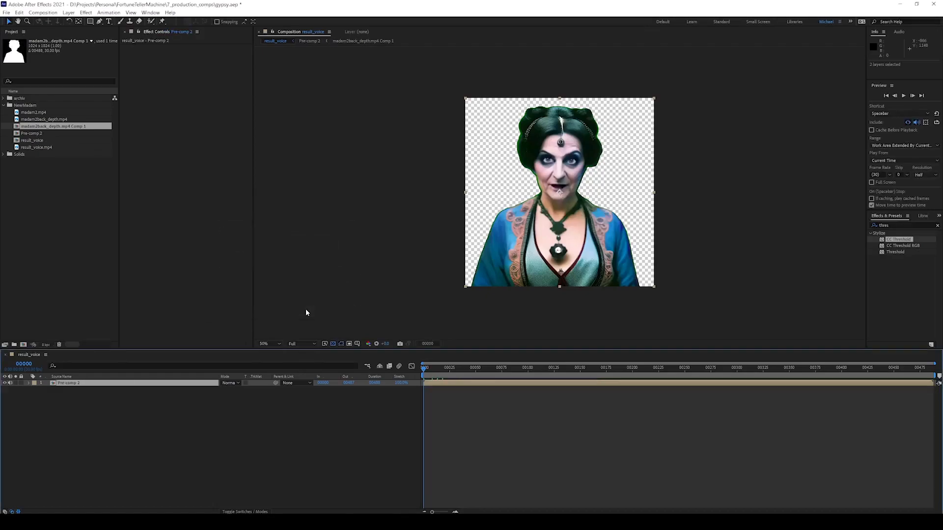
left_click(108, 392)
left_click(108, 384)
Add Matte Choker to Pre-comp 2 with Geometric Softness 1 raised to 13.2.
right_click(163, 135)
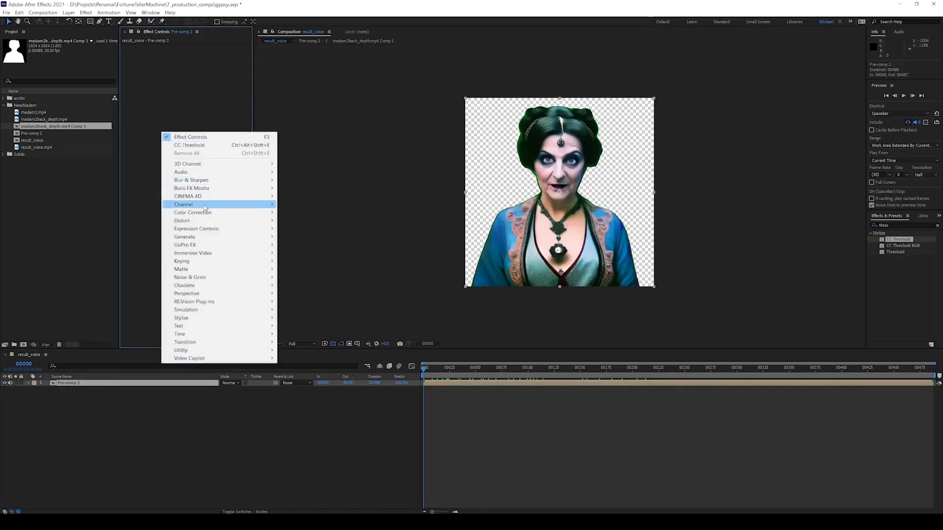
mouse_move(187, 273)
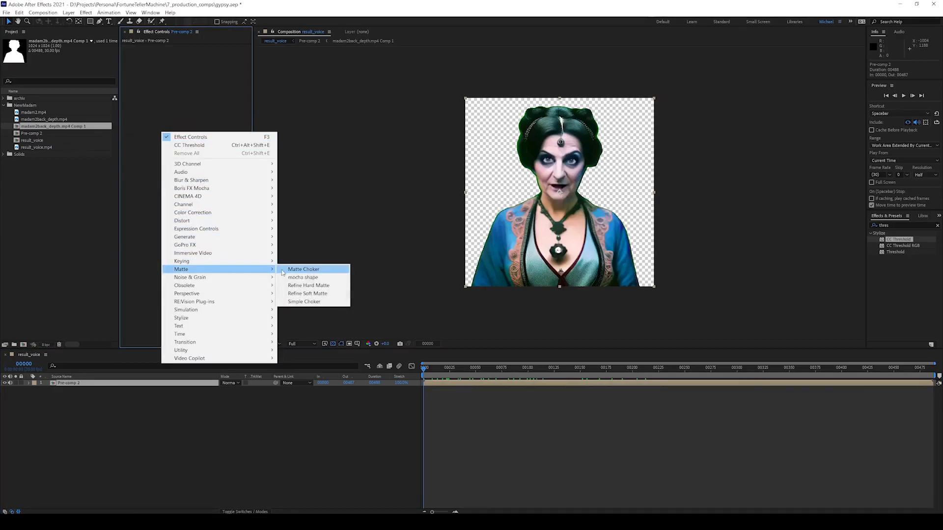
left_click(303, 269)
key("period")
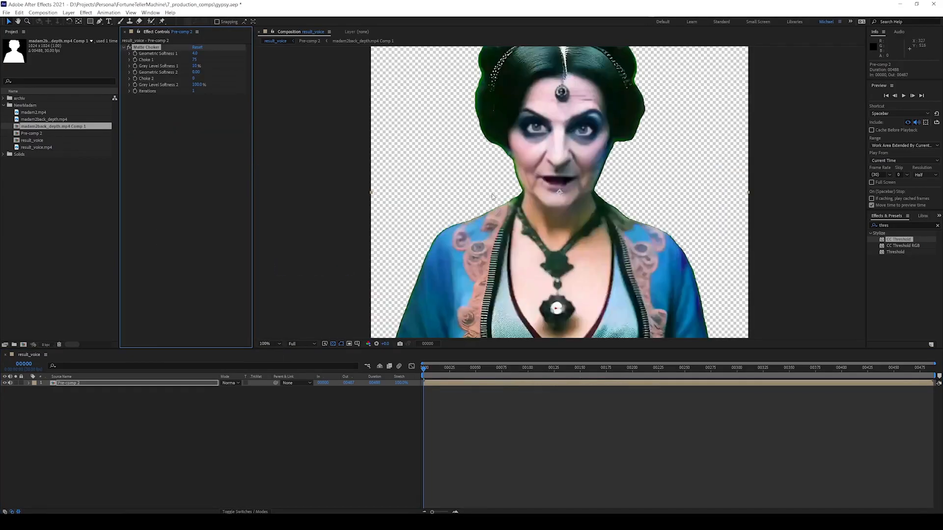
left_click_drag(195, 54, 297, 61)
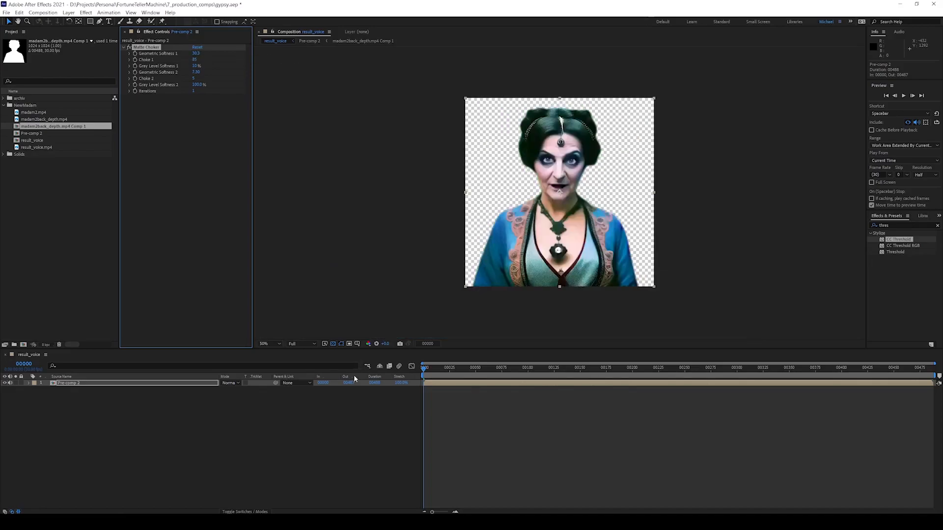
left_click(349, 383)
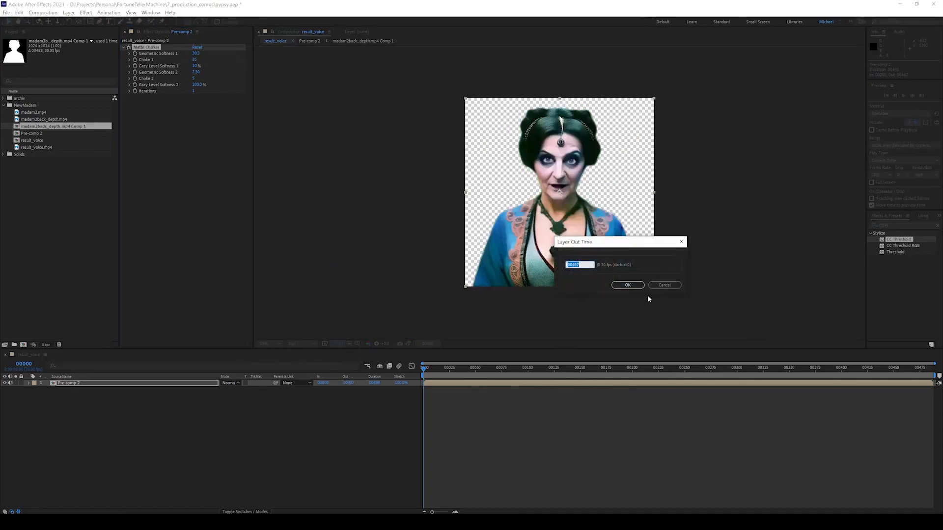
left_click(665, 285)
Preview the cut-out animation, then select the result_voice comp in the Project panel.
key("space")
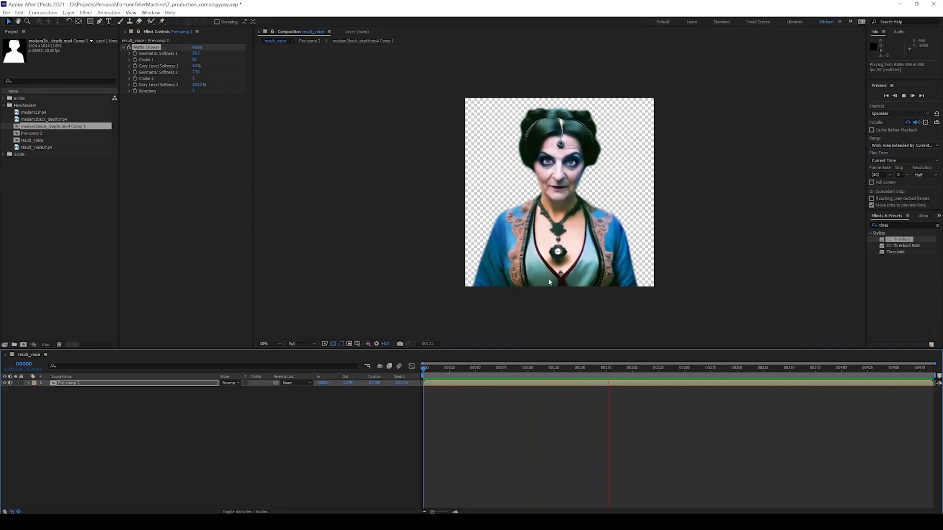
left_click(341, 413)
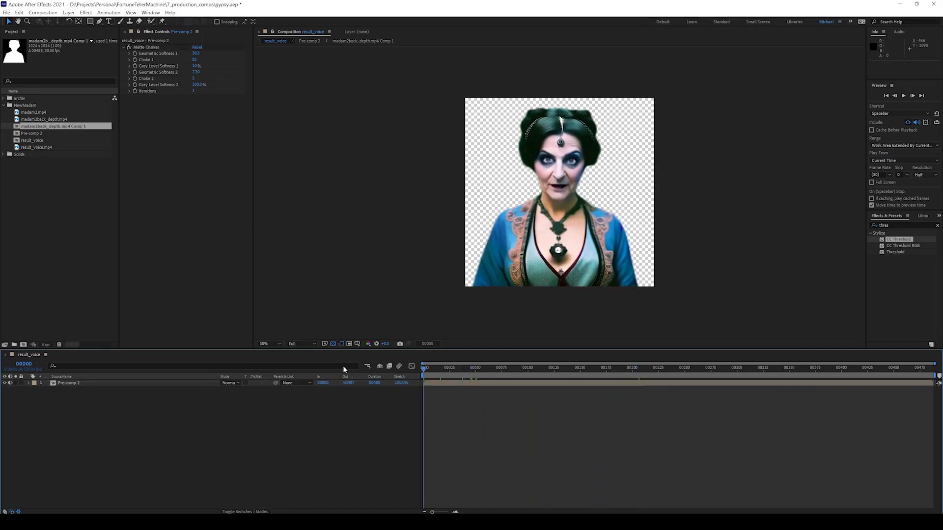
left_click(103, 148)
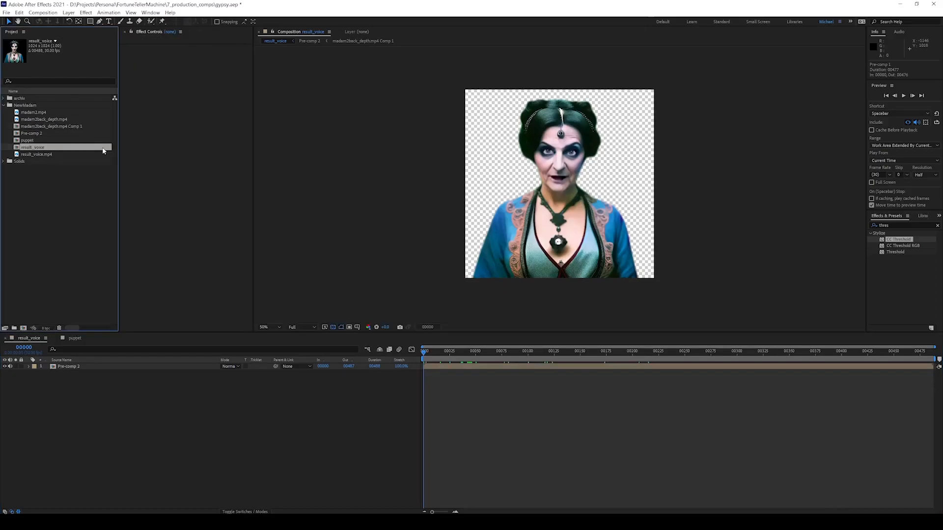
Rename result_voice to Madam2, then select Pre-comp 2 and place a puppet pin on her forehead.
key("Return")
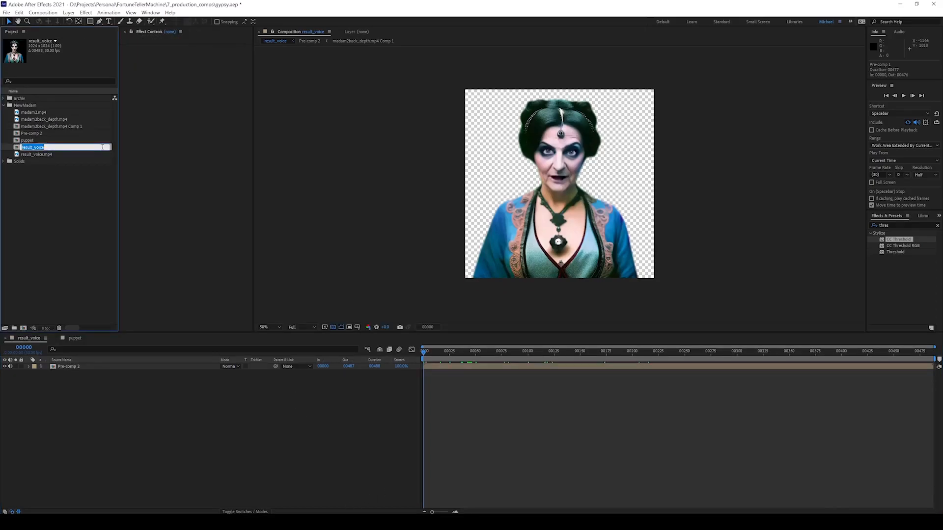
type("Madam2")
key("Return")
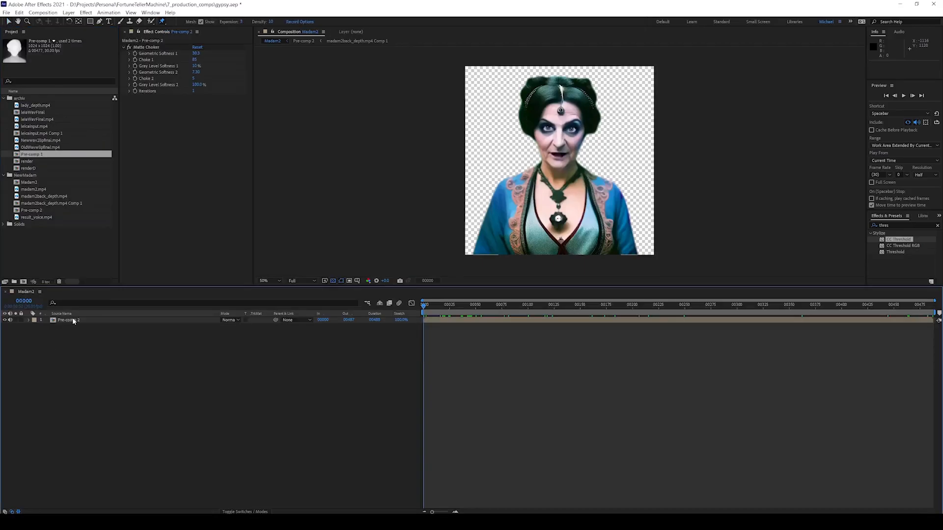
left_click(72, 320)
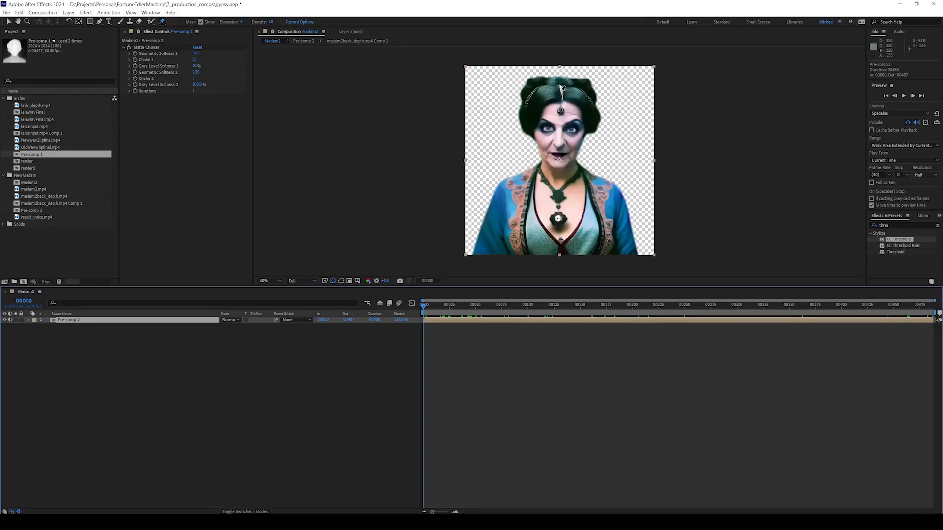
left_click(560, 90)
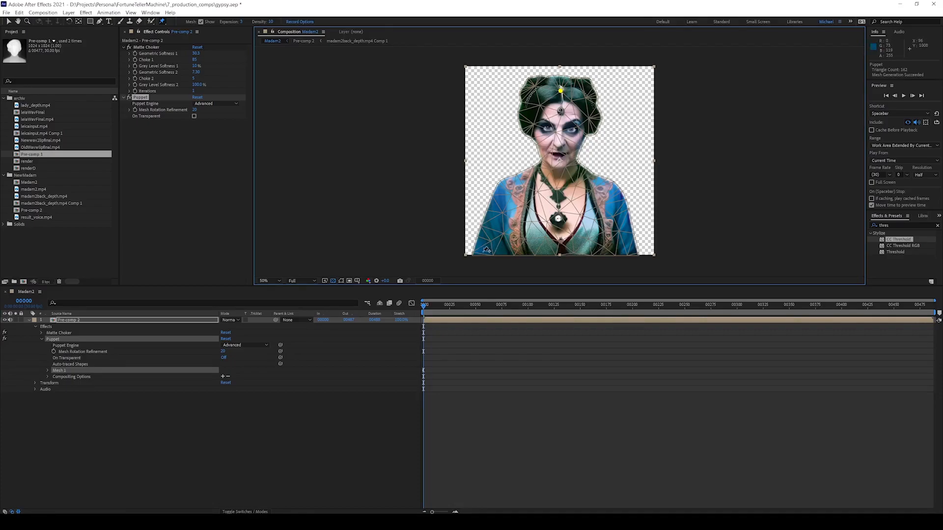
Add position pins at the figure's bottom left, centre and right, both shoulders, chest and chin.
left_click(481, 252)
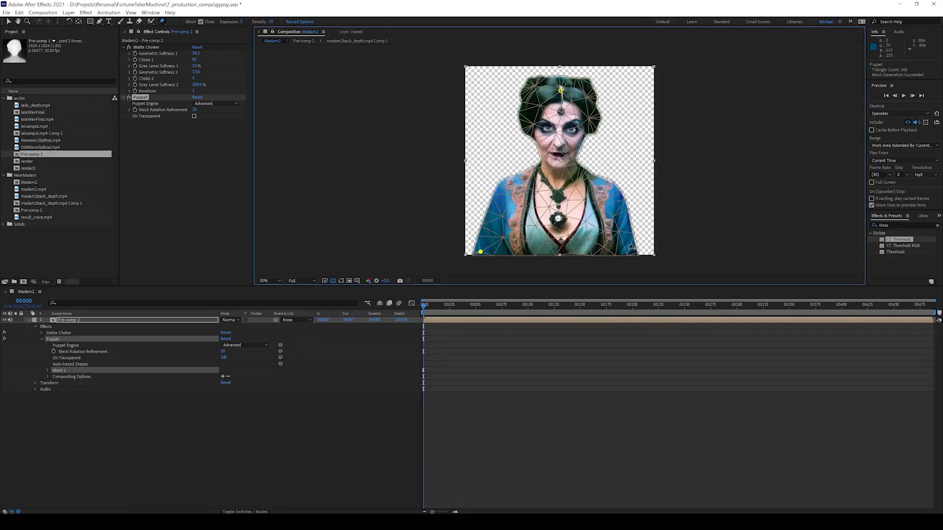
left_click(632, 252)
left_click(557, 251)
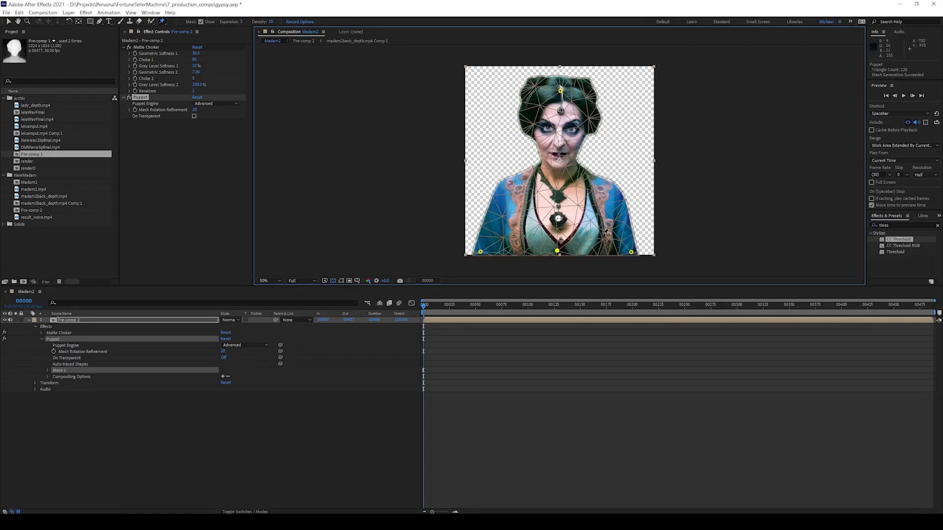
left_click(509, 189)
left_click(609, 190)
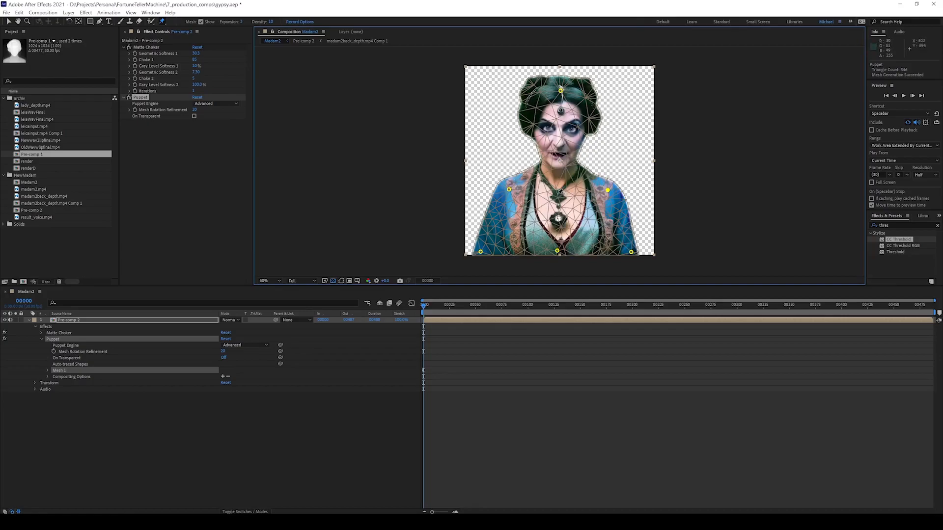
left_click(559, 192)
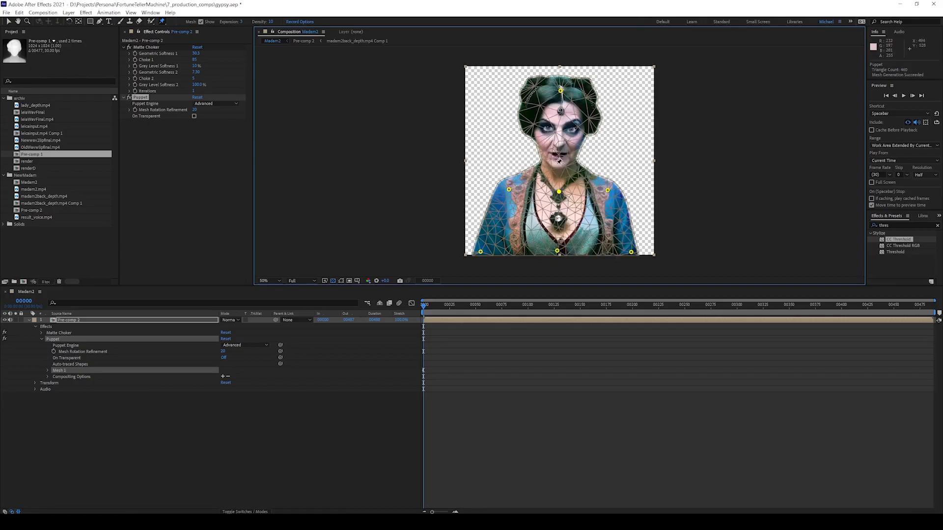
left_click(556, 182)
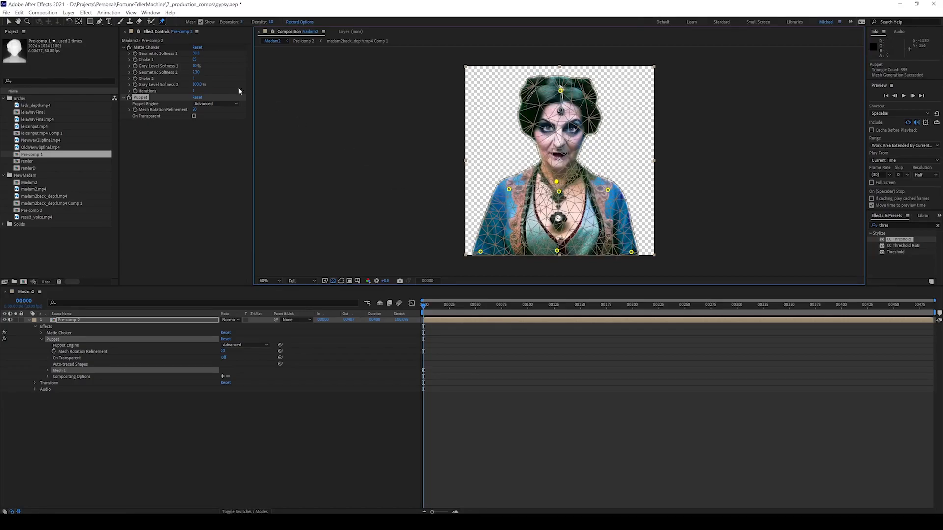
Switch to starch pins and stiffen the lower and side robe and the chest.
left_click(163, 21)
left_click(181, 30)
left_click(489, 242)
left_click(503, 211)
left_click(614, 213)
left_click(620, 235)
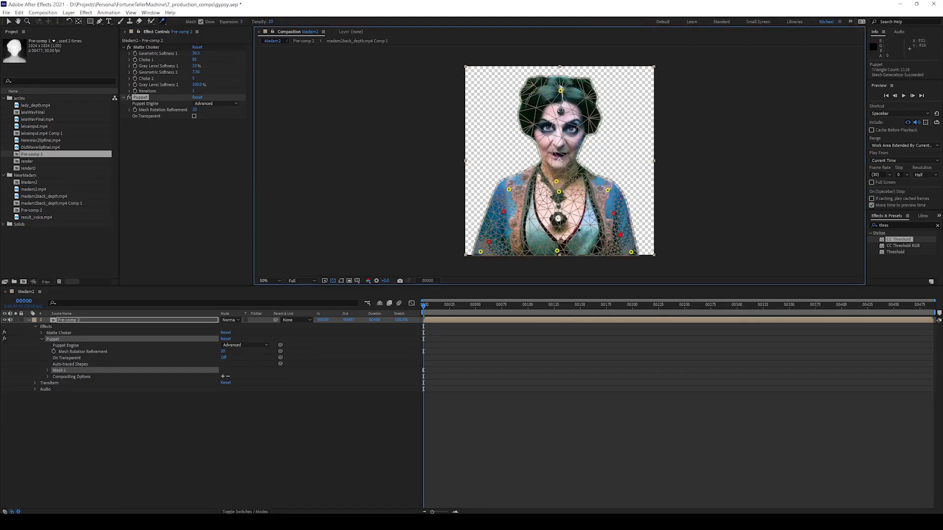
left_click(560, 234)
left_click(558, 211)
left_click(588, 190)
left_click(536, 193)
Add starch pins to the collar, upper chest, chin, both cheeks and both sides of the hair.
left_click(530, 179)
left_click(581, 177)
left_click(559, 166)
left_click(539, 136)
left_click(581, 135)
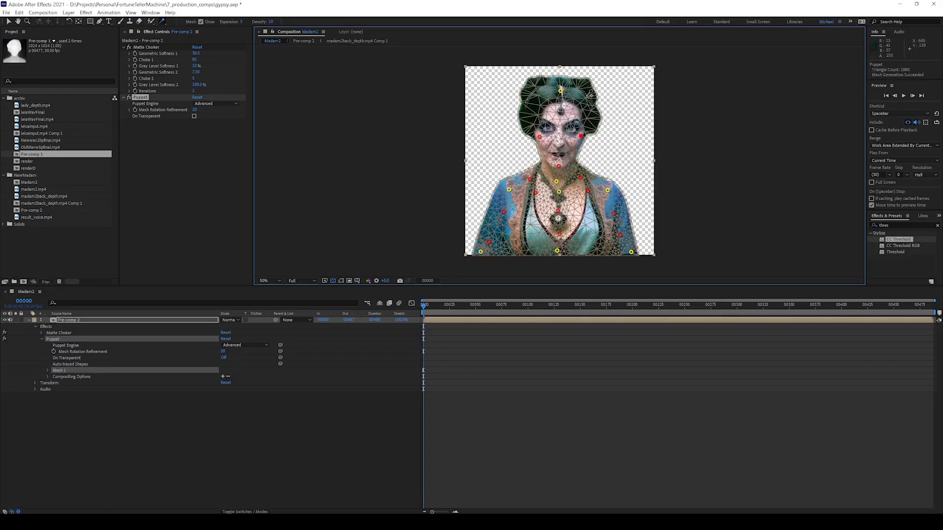
left_click(587, 95)
left_click(531, 92)
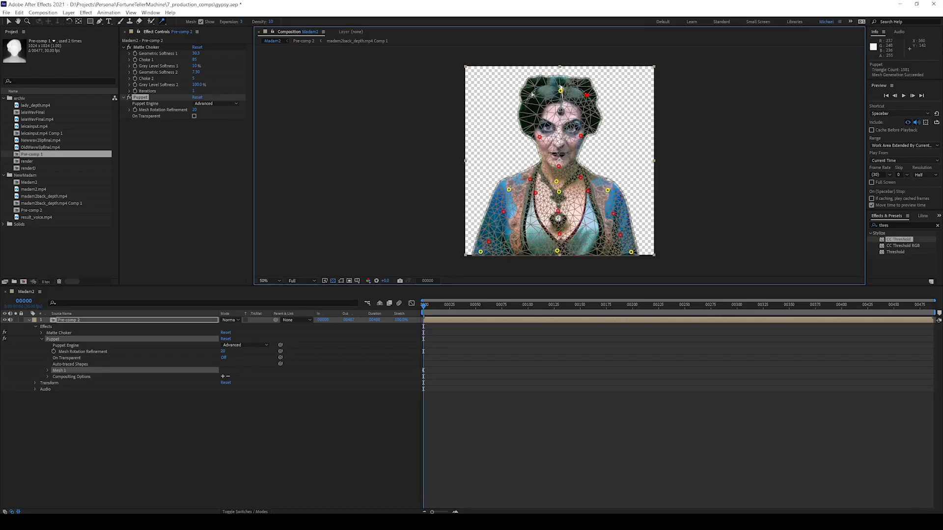
Drag the forehead and chest pins to test how the puppet mesh deforms.
mouse_move(560, 91)
left_mouse_down()
mouse_move(539, 93)
mouse_move(575, 94)
left_mouse_up()
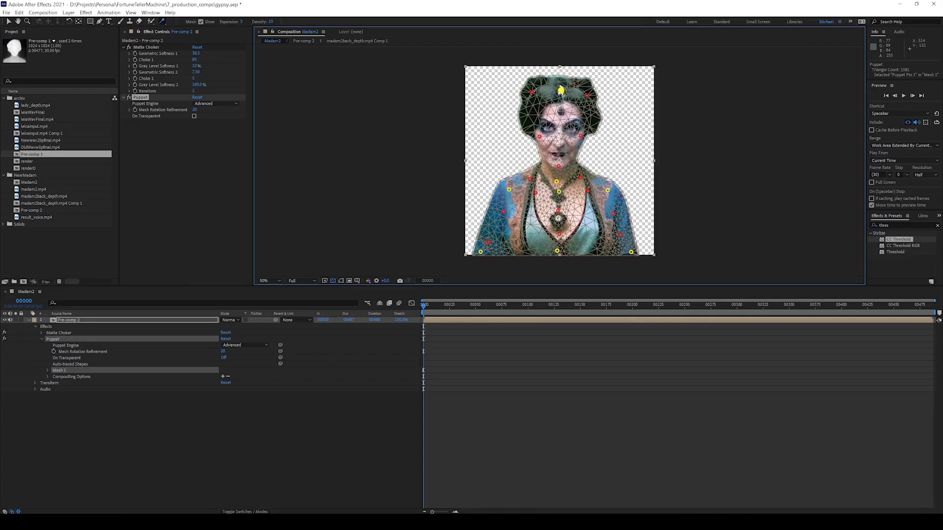
left_click_drag(557, 182, 558, 181)
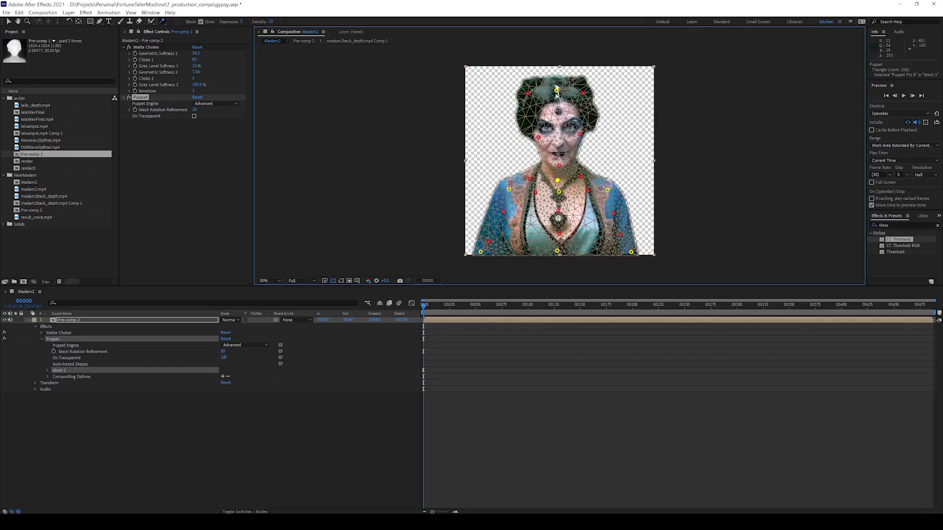
left_click_drag(559, 94, 553, 95)
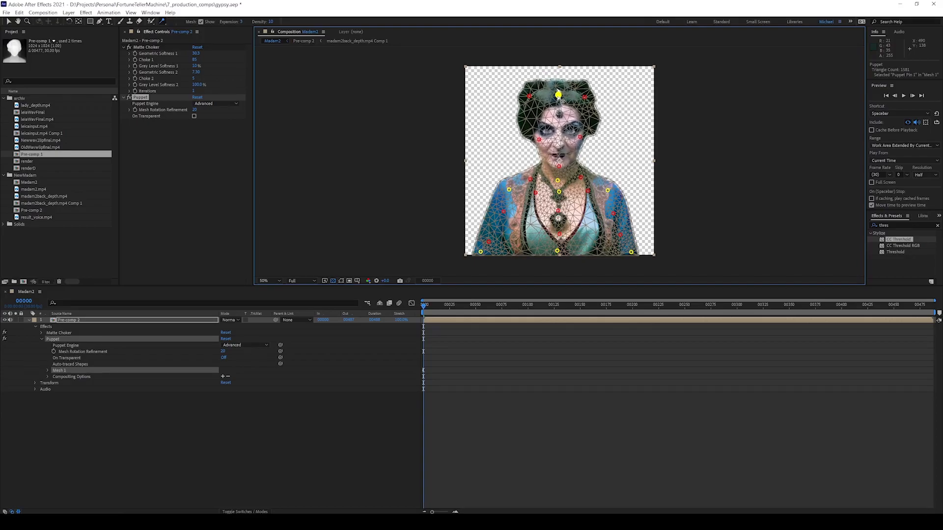
Delete the left-shoulder pin and pull the top-of-head pin again to recheck the tilt.
left_click(528, 180)
key("Delete")
key("Delete")
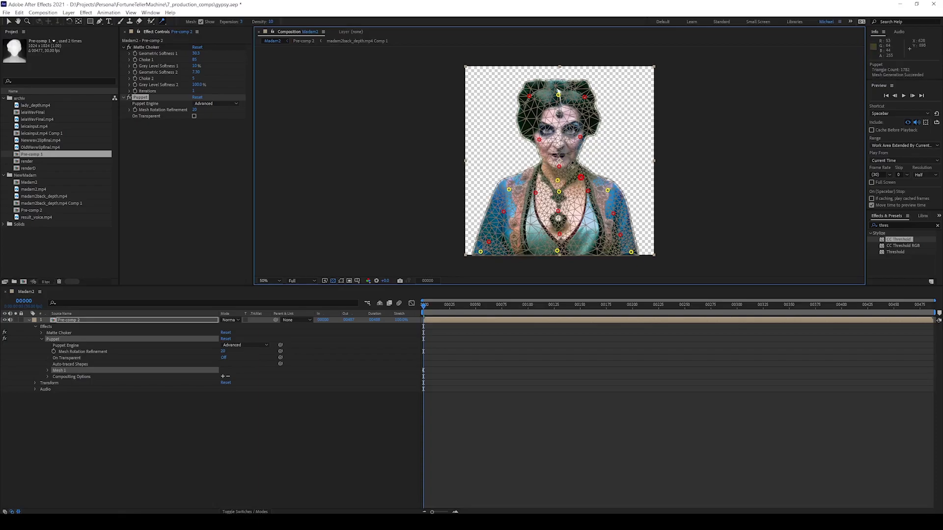
mouse_move(559, 95)
left_mouse_down()
mouse_move(543, 97)
mouse_move(562, 92)
left_mouse_up()
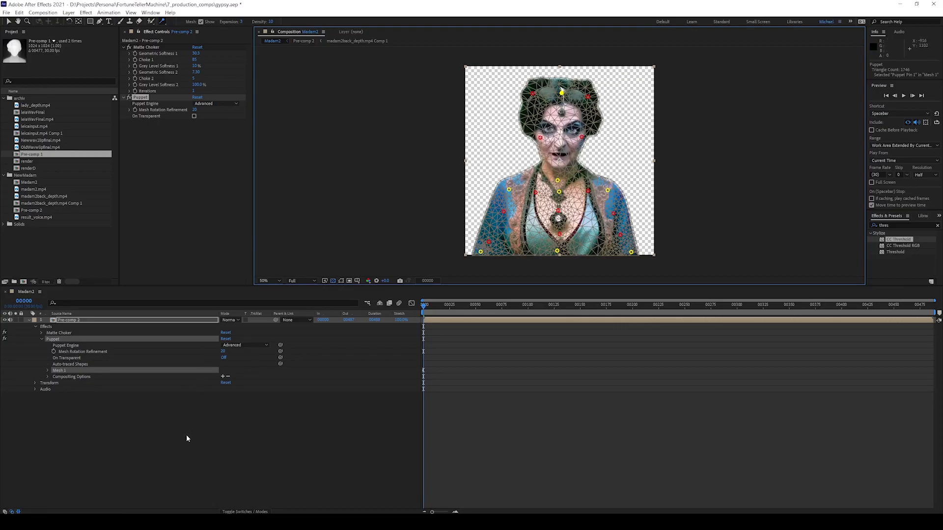
Add a new Null Object layer and position it on the woman's head.
right_click(151, 435)
mouse_move(177, 357)
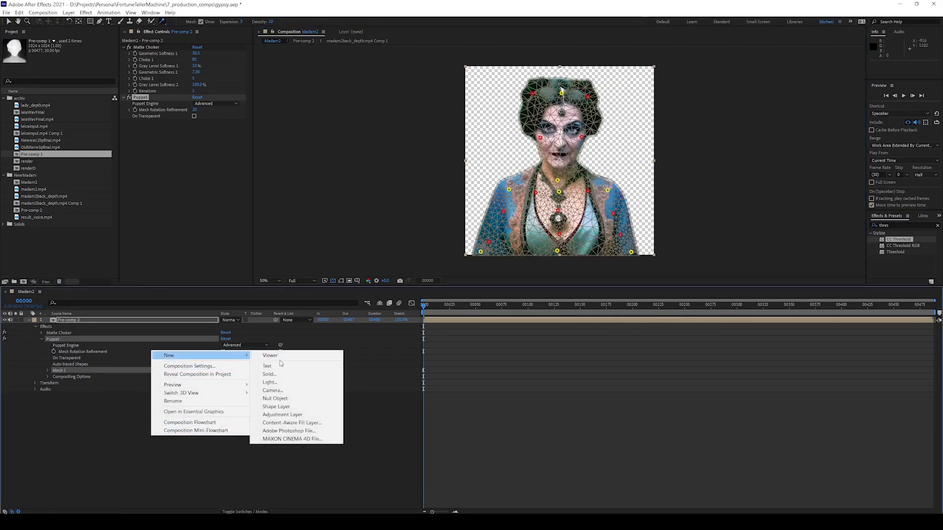
left_click(273, 399)
key("v")
left_click_drag(572, 177, 563, 86)
key("Return")
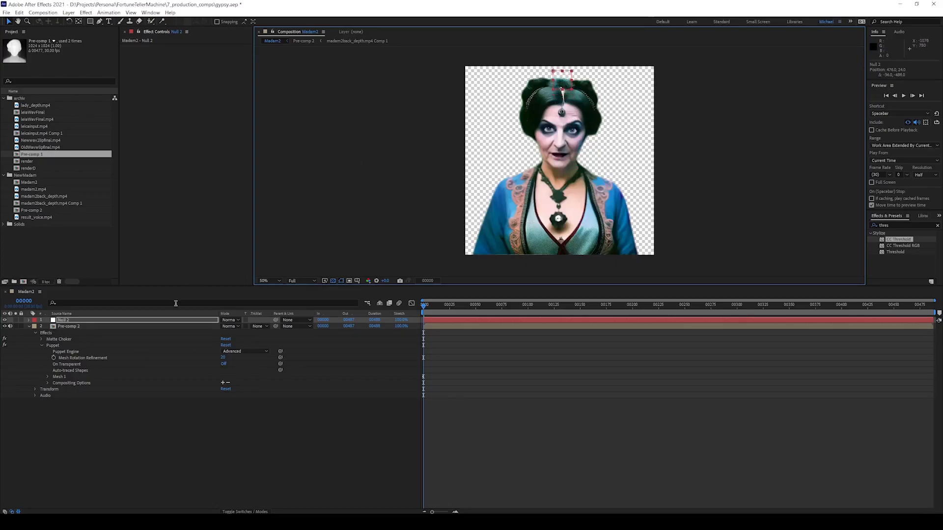
Reveal Puppet Pin 1's Position and pick-whip it to Null 2's Position.
left_click(60, 345)
left_click(47, 377)
left_click(55, 396)
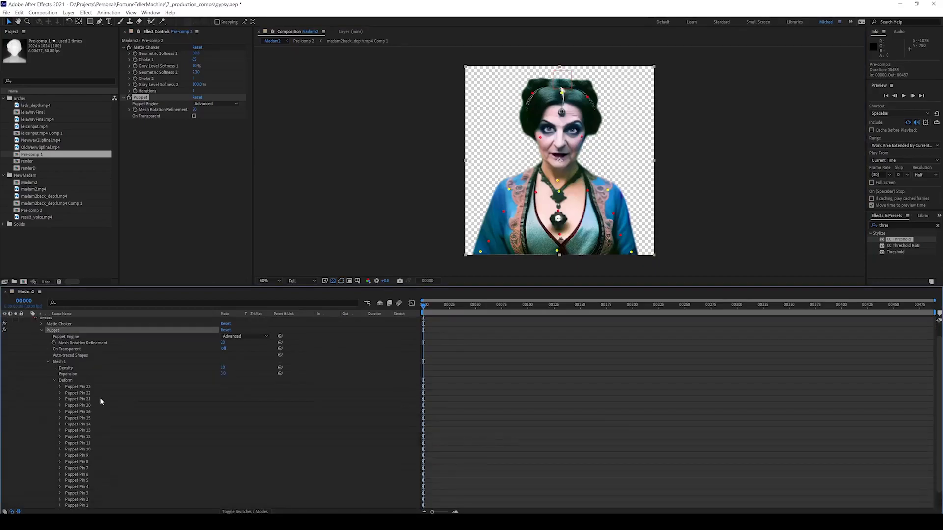
left_click(88, 394)
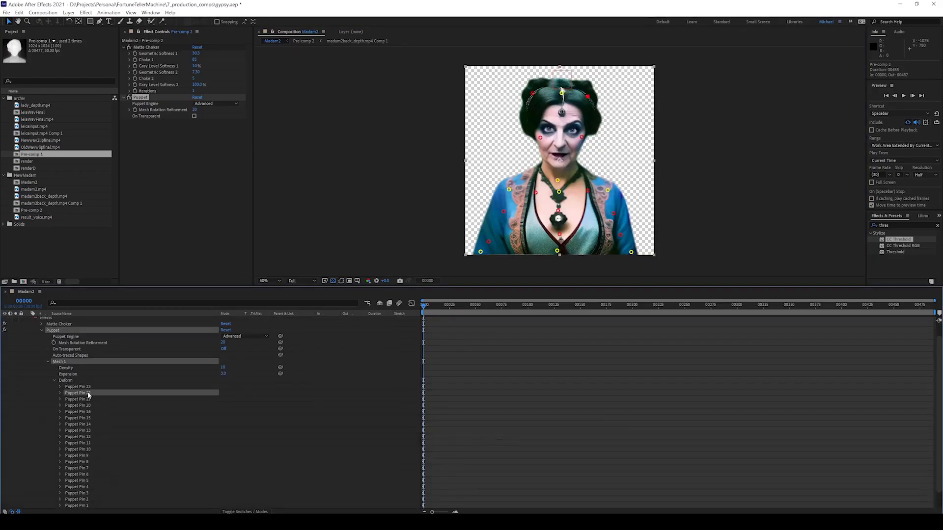
left_click(563, 95)
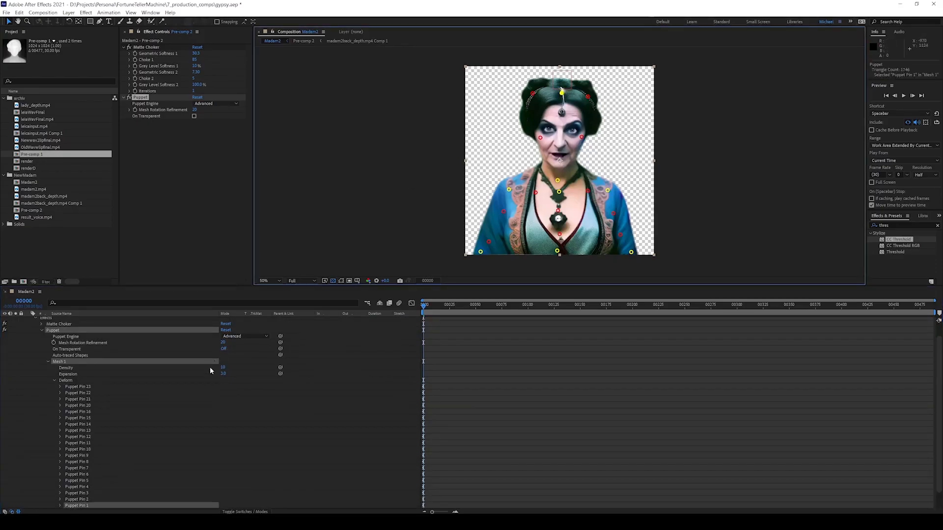
scroll(191, 407, "down", 1)
left_click(59, 487)
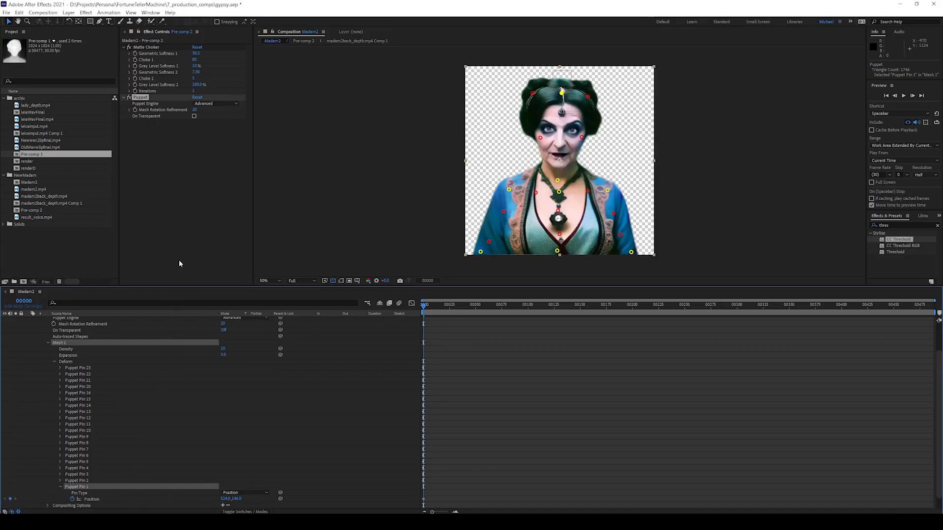
left_click_drag(179, 285, 182, 228)
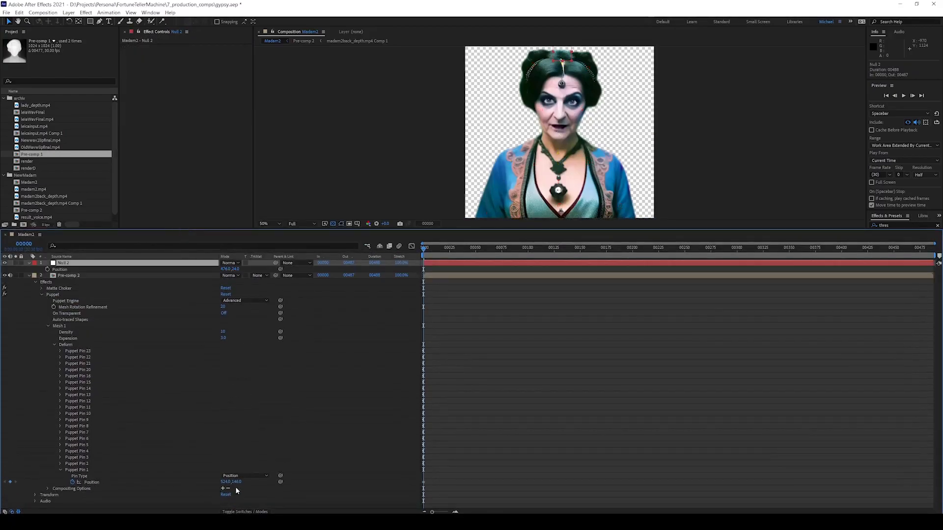
left_click_drag(280, 482, 62, 269)
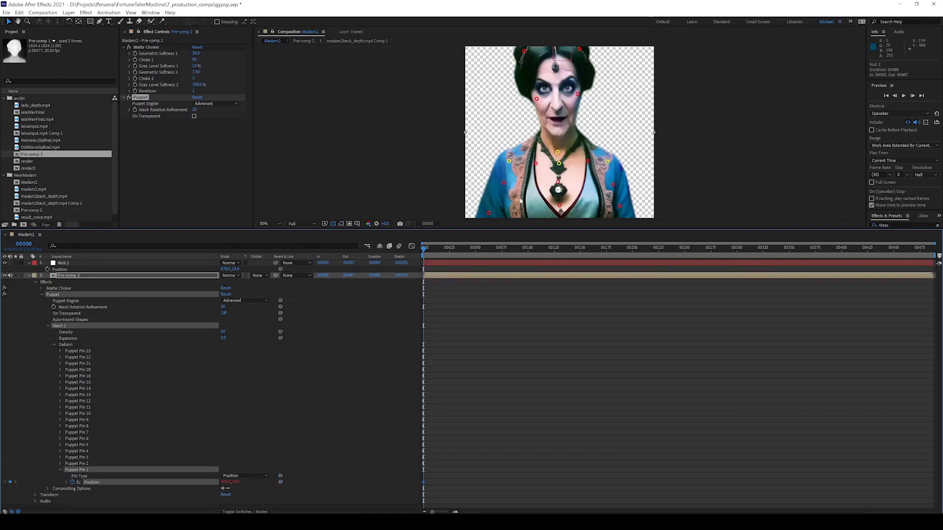
Enlarge the composition view, undo an accidental move of Pre-comp 2, and collapse its properties.
scroll(549, 189, "down", 1)
left_click_drag(558, 229, 558, 304)
scroll(584, 80, "up", 1)
left_click_drag(566, 88, 566, 98)
key("ctrl+z")
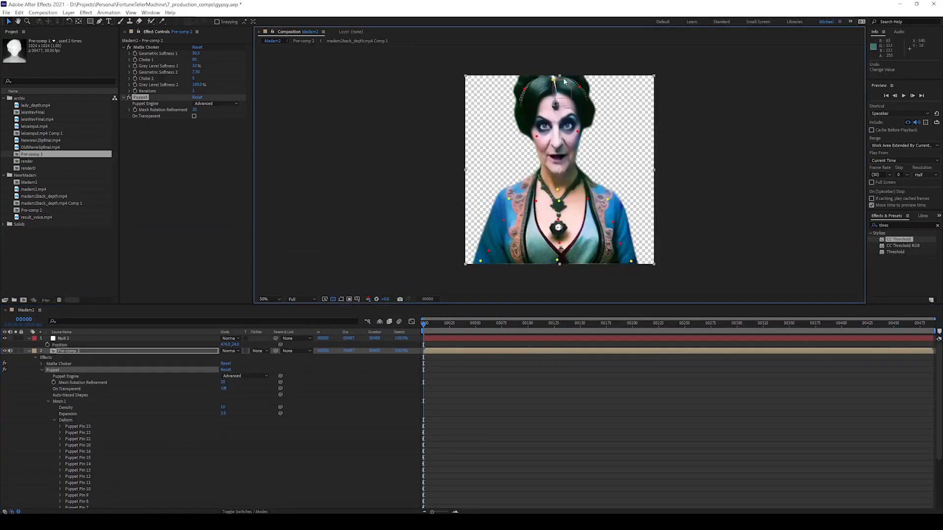
left_click(29, 350)
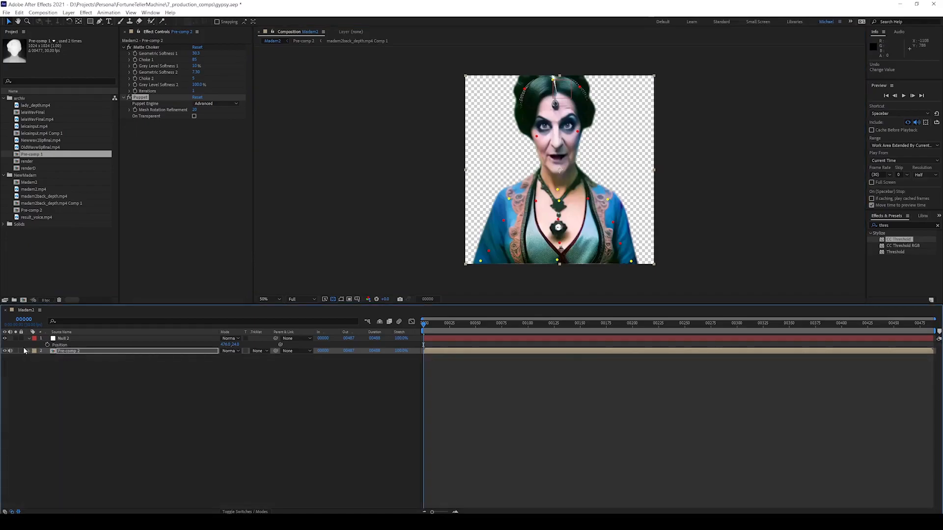
Lock Pre-comp 2, lower Null 2 onto the head, and enable its Position stopwatch.
left_click(22, 351)
left_click(72, 340)
mouse_move(565, 92)
left_mouse_down()
mouse_move(577, 106)
mouse_move(561, 103)
mouse_move(578, 104)
mouse_move(560, 107)
left_mouse_up()
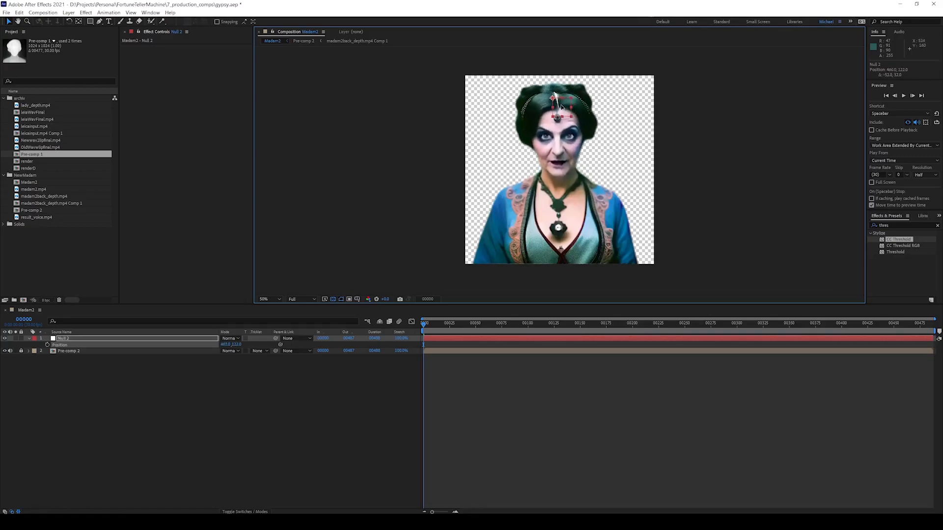
left_click(339, 385)
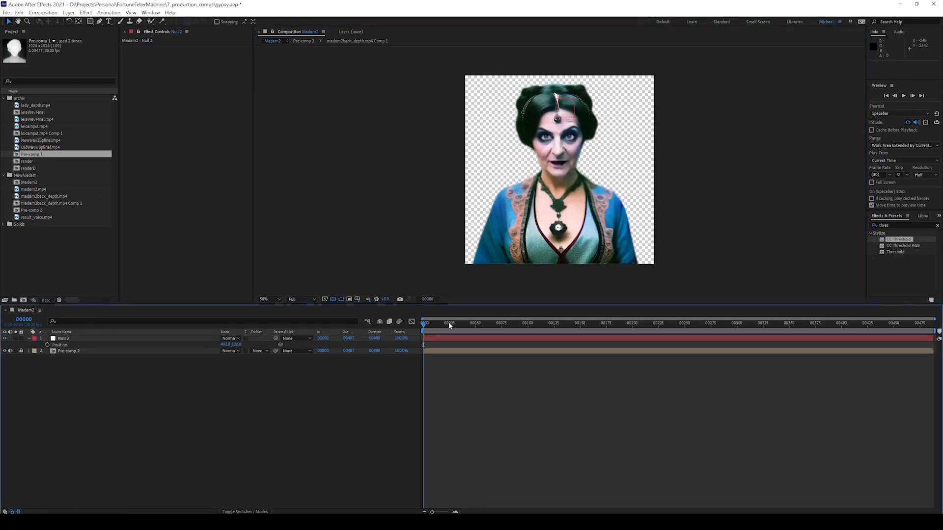
left_click(47, 345)
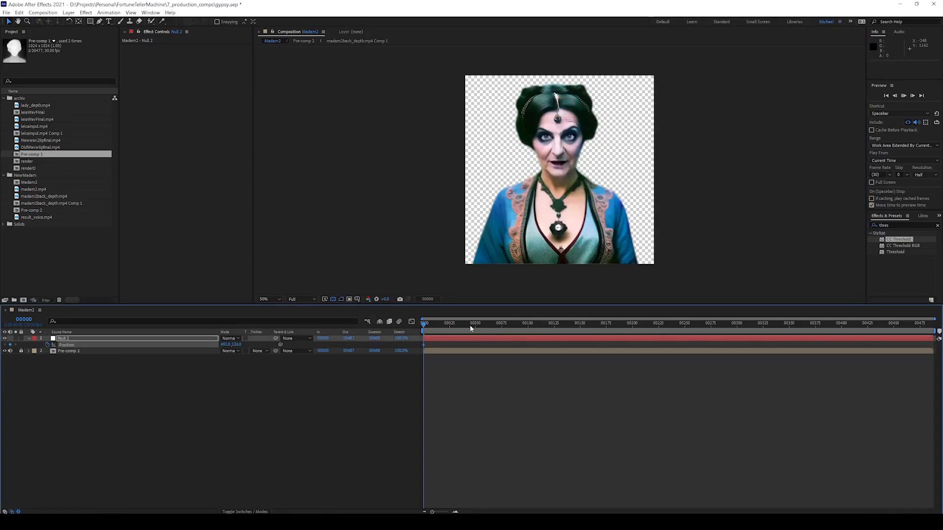
Key Null 2 positions at frames 38, 89 and 166, shifting the head left and right.
key("space")
mouse_move(465, 325)
left_mouse_down()
mouse_move(423, 331)
mouse_move(463, 328)
left_mouse_up()
left_click_drag(570, 107, 561, 102)
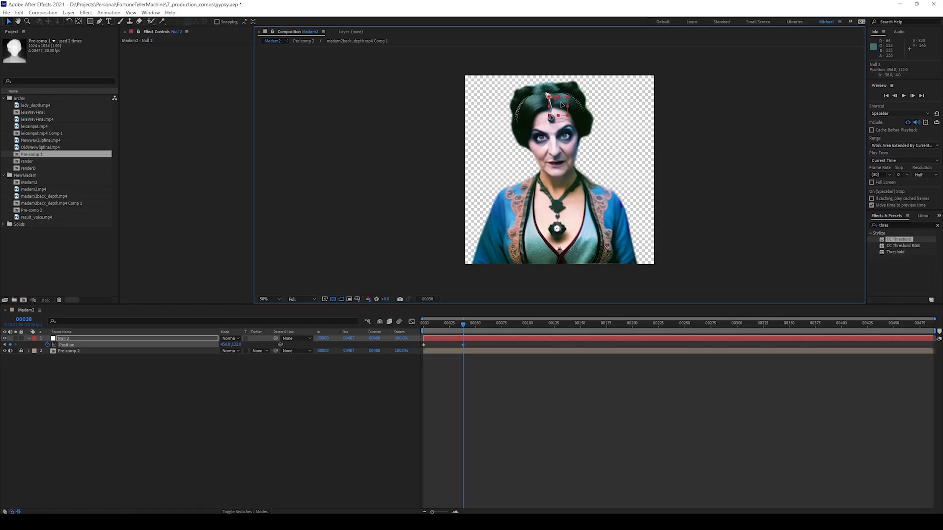
left_click_drag(463, 321, 516, 324)
left_click_drag(555, 105, 567, 104)
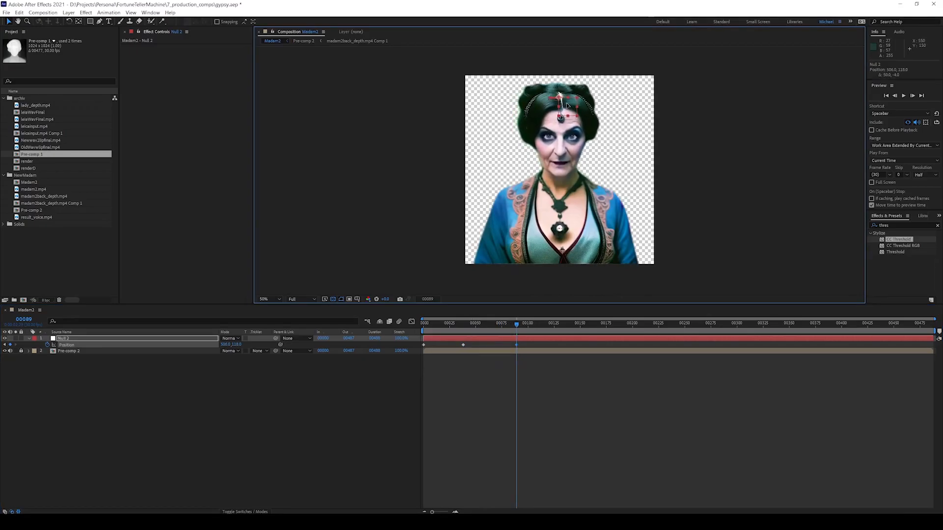
left_click_drag(509, 324, 597, 337)
left_click_drag(571, 105, 565, 105)
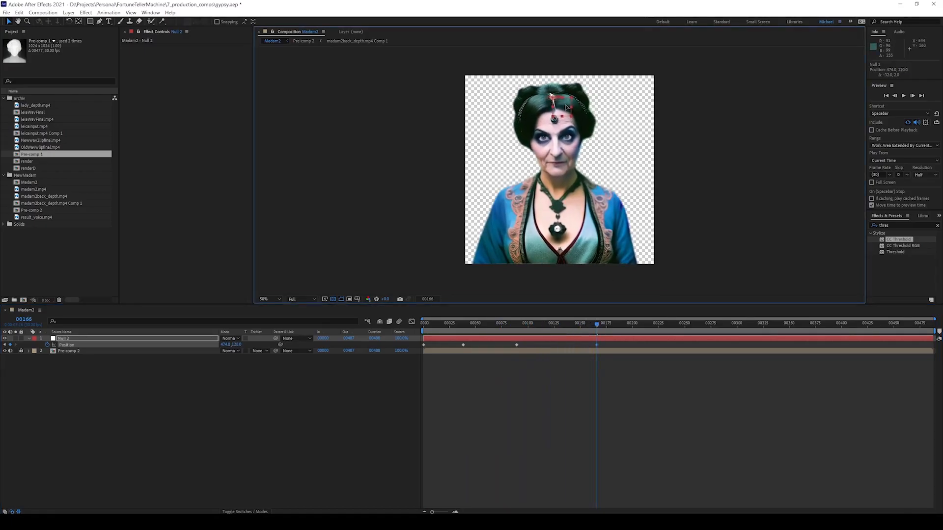
Add further Null 2 position keyframes at frames 250, 313, 386 and 442.
left_click_drag(620, 323, 685, 323)
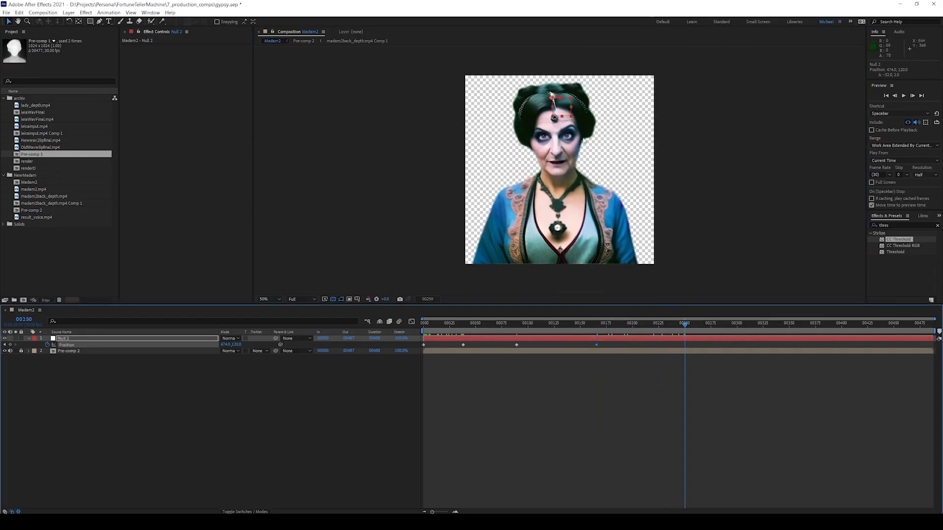
left_click_drag(566, 105, 569, 103)
left_click_drag(691, 329, 755, 329)
left_click_drag(567, 107, 563, 109)
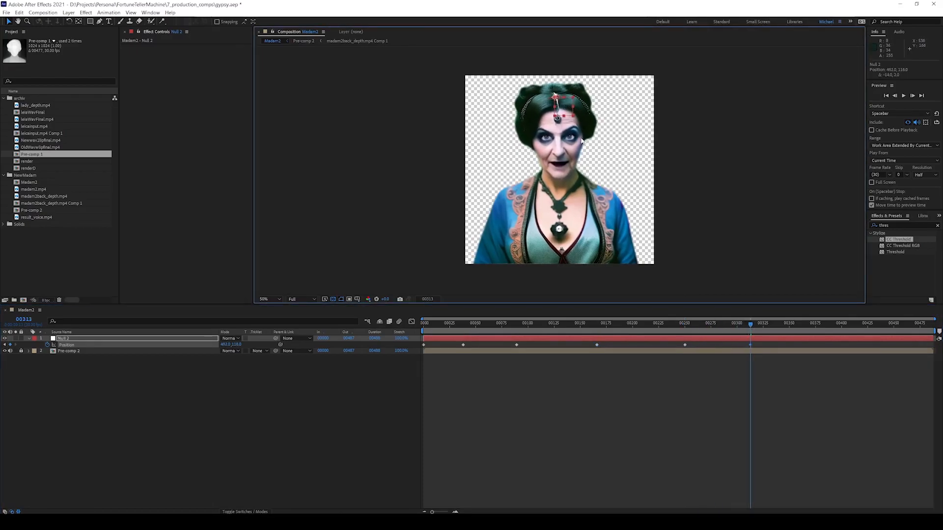
left_click_drag(755, 329, 830, 324)
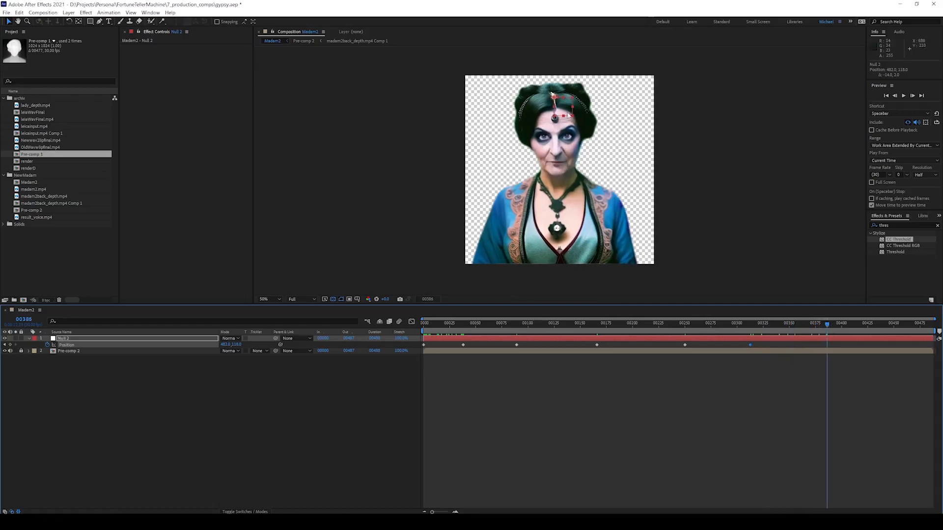
left_click_drag(562, 108, 564, 107)
left_click_drag(832, 323, 885, 324)
left_click_drag(568, 107, 574, 107)
Copy the first Position keyframe to the last frame and preview the animation.
left_click(424, 344)
key("ctrl+c")
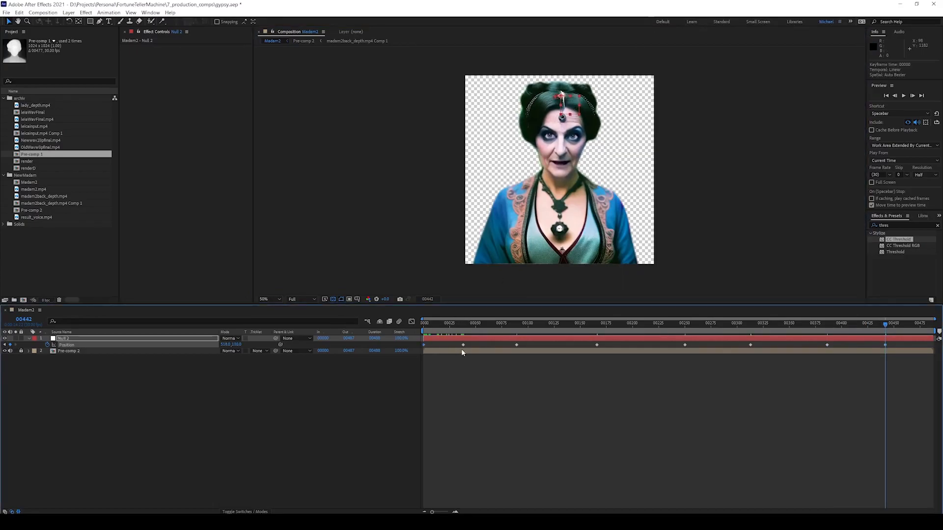
left_click_drag(907, 325, 424, 333)
key("ctrl+v")
key("space")
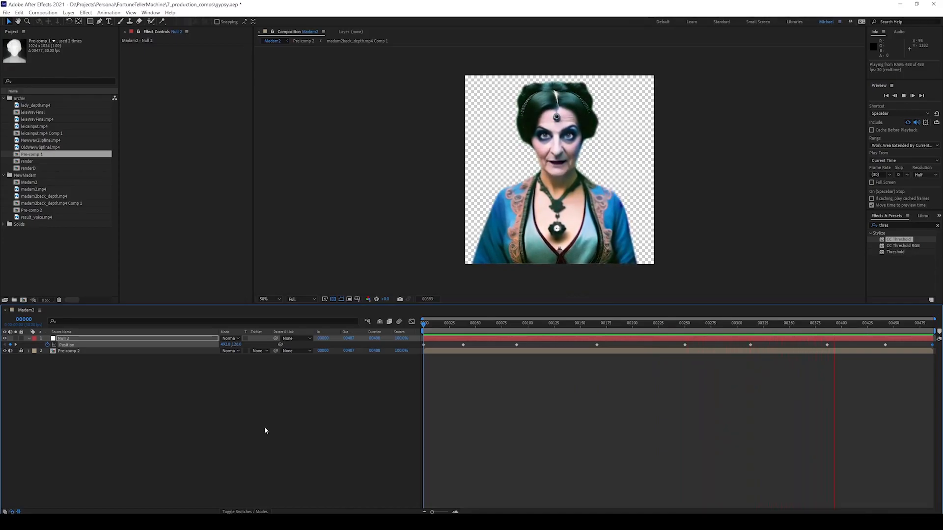
key("space")
Set a new Null 2 position at 00413, retime that keyframe to 00426, and preview.
left_click_drag(741, 328, 856, 350)
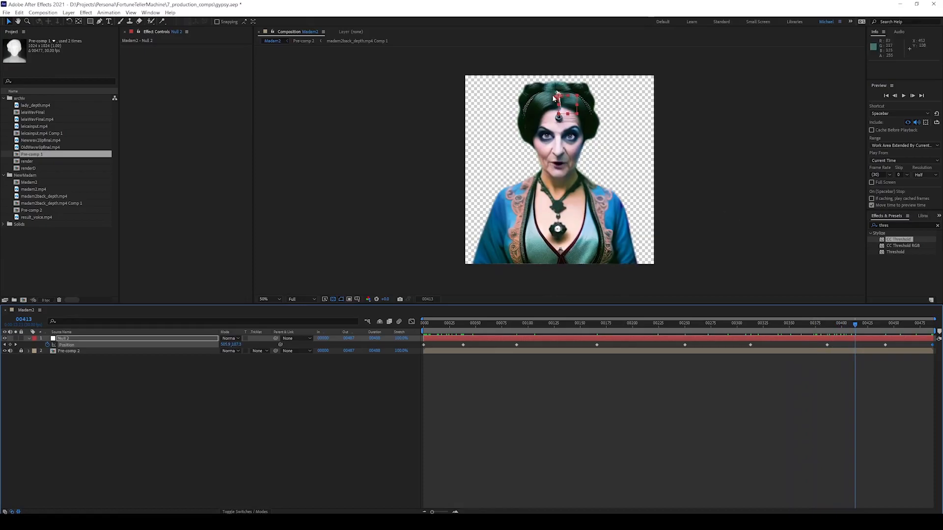
left_click_drag(576, 105, 580, 106)
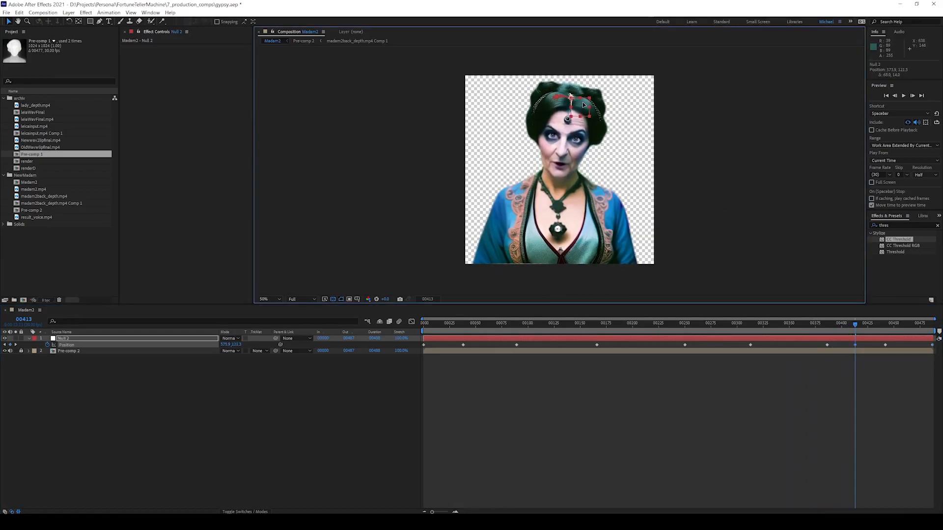
left_click(885, 343)
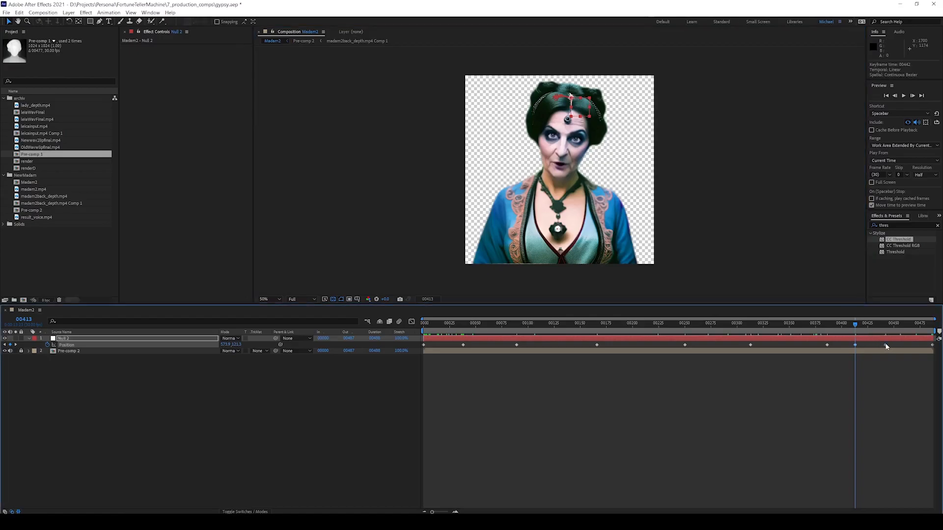
left_click_drag(855, 345, 813, 345)
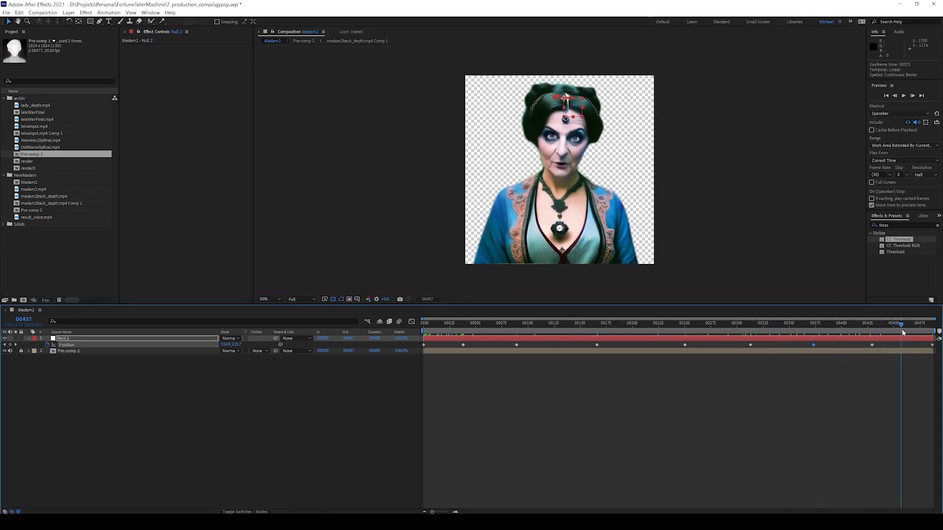
left_click_drag(731, 333, 406, 336)
key("space")
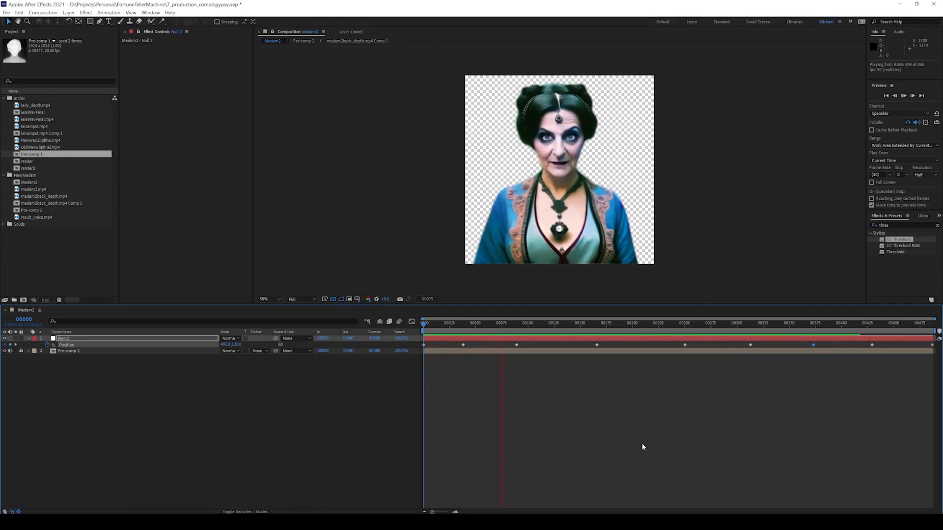
key("space")
Move the early Position keyframe from about 00025 to 00020 and preview.
left_click(450, 344)
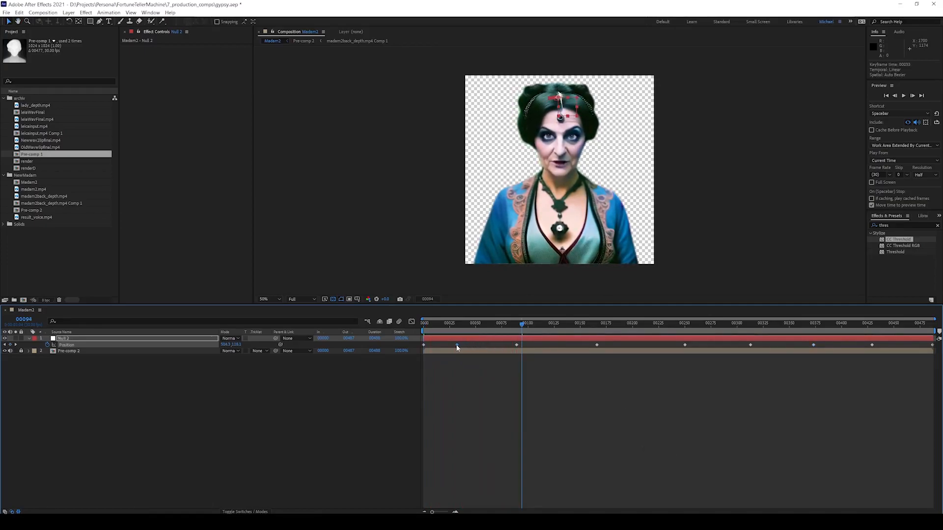
left_click_drag(522, 323, 396, 328)
key("space")
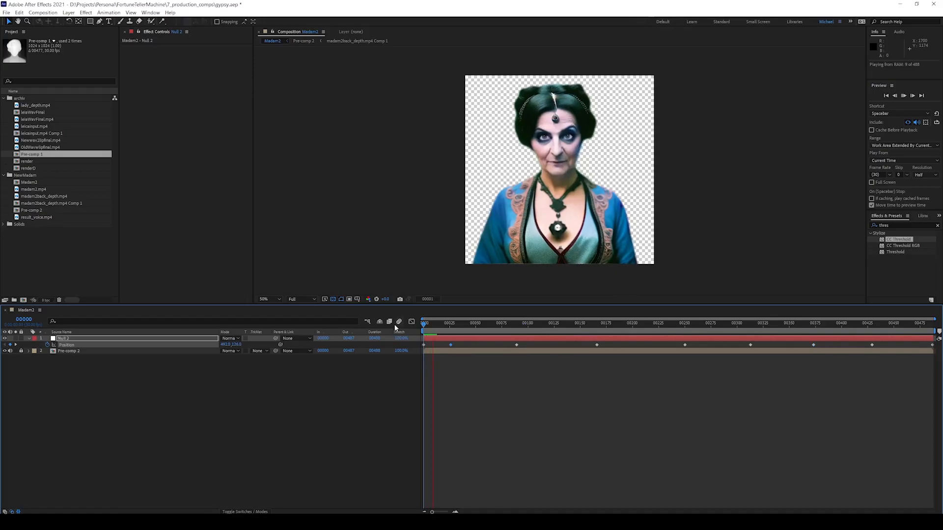
key("space")
left_click_drag(450, 345, 419, 329)
key("space")
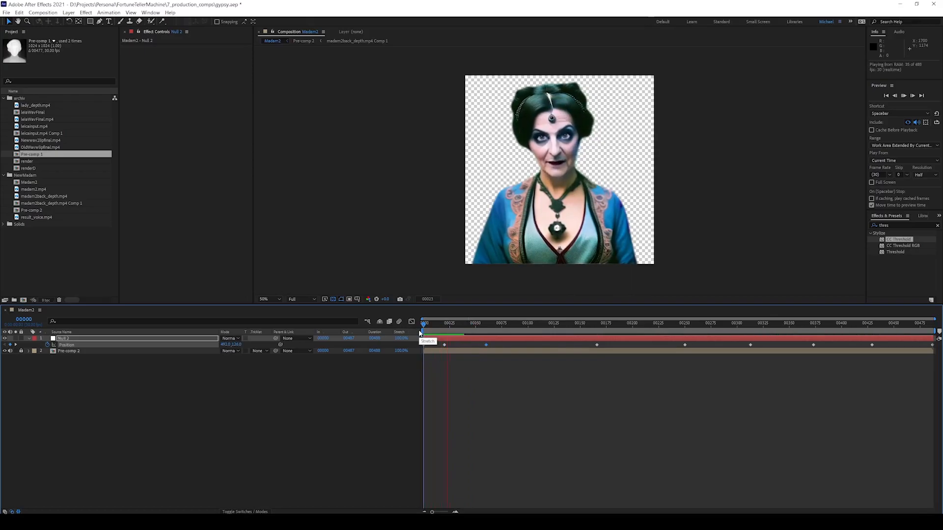
key("space")
Retime a mid-timeline Position keyframe earlier, to about 00141, and preview.
left_click(445, 345)
left_click_drag(467, 324, 417, 320)
key("space")
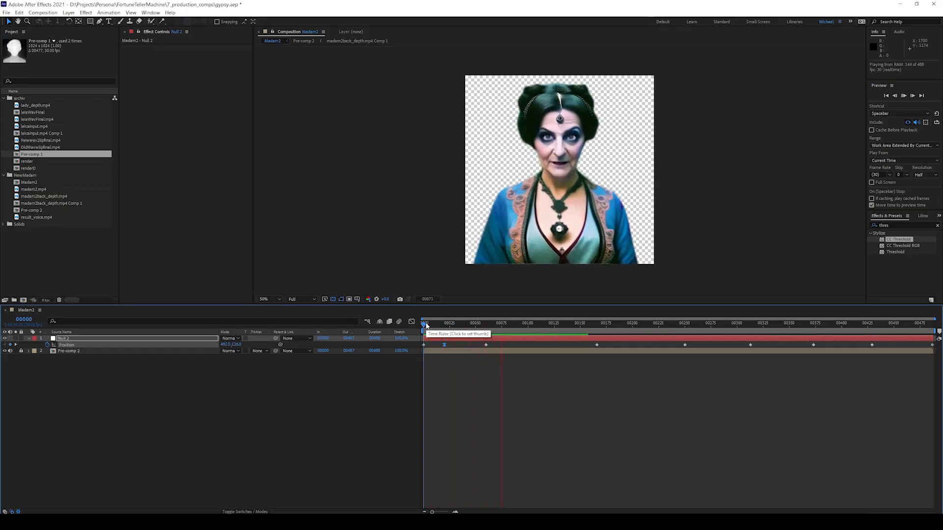
key("space")
left_click_drag(597, 345, 557, 345)
left_click_drag(532, 324, 423, 324)
key("space")
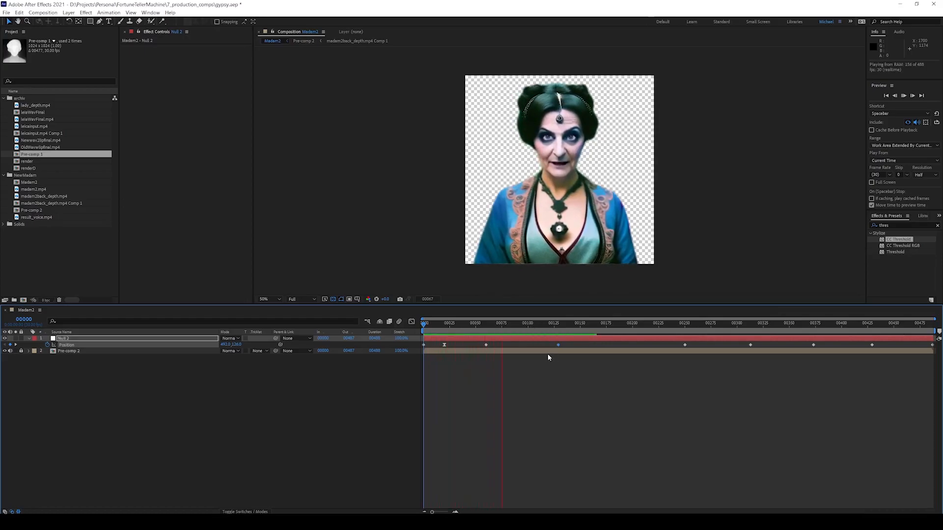
key("space")
Apply Easy Ease (F9) to the keyframe near 00060 and preview from the start.
left_click(486, 345)
key("F9")
key("Home")
key("space")
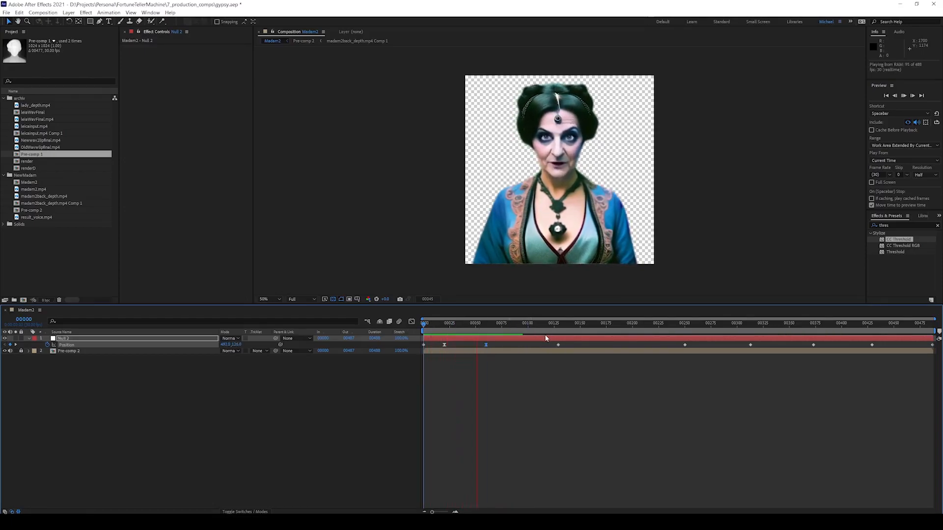
key("space")
Shift the Position keyframes near 00297 and mid-timeline slightly earlier, then preview.
left_click_drag(407, 399, 936, 343)
left_click_drag(551, 324, 399, 338)
key("space")
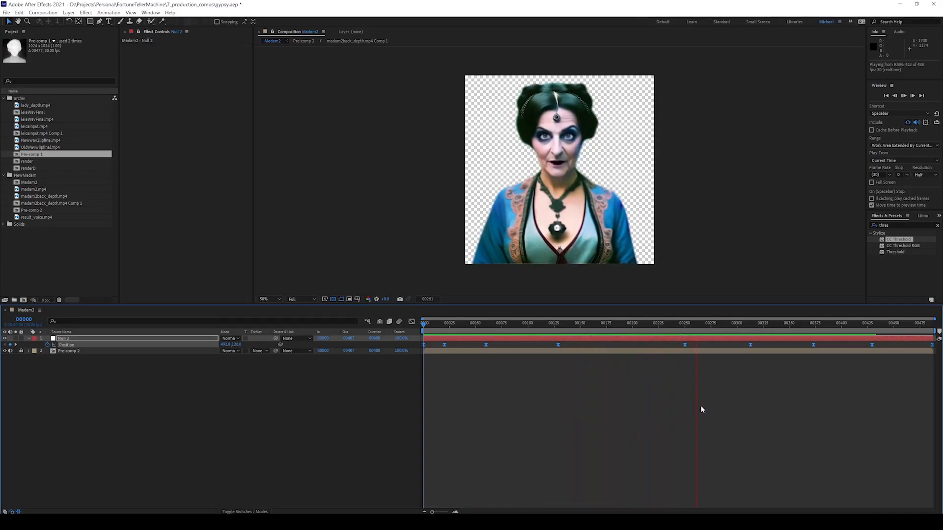
key("space")
left_click_drag(751, 345, 744, 345)
left_click(764, 376)
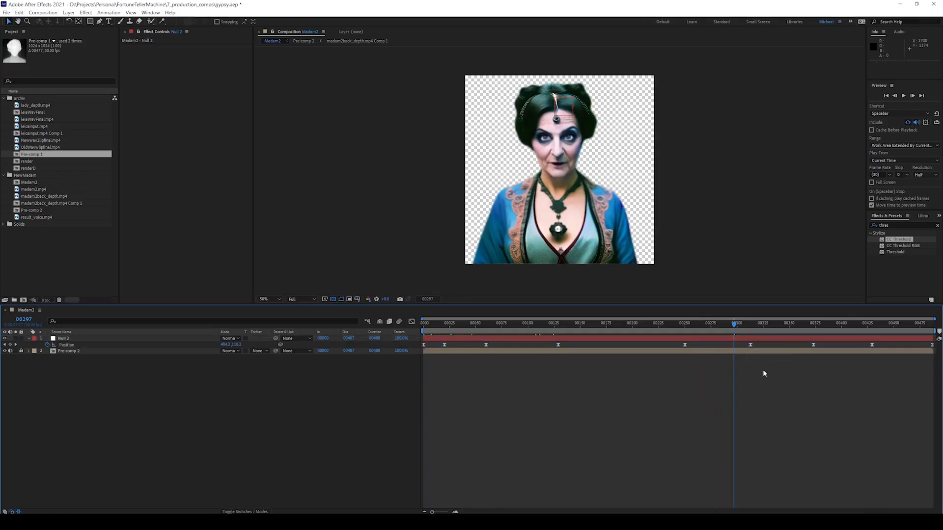
left_click_drag(745, 346, 665, 345)
left_click(674, 348)
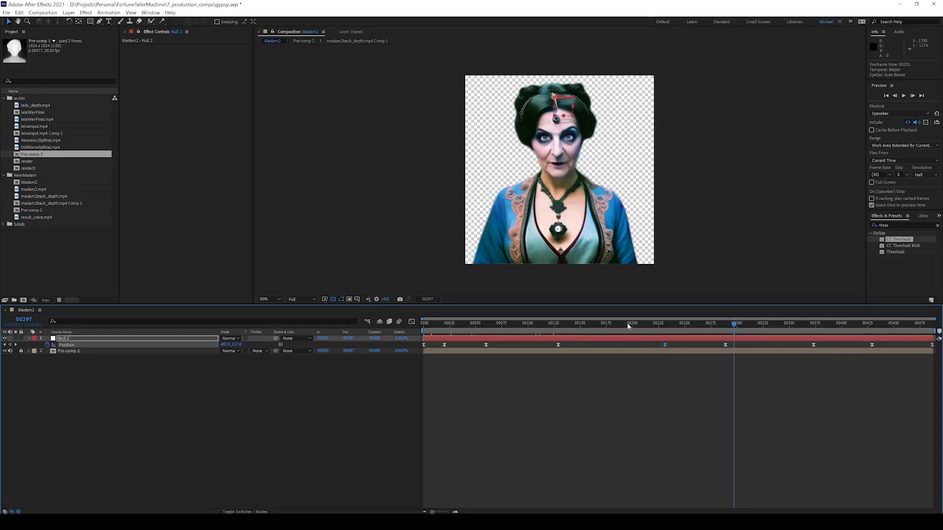
left_click(627, 323)
key("space")
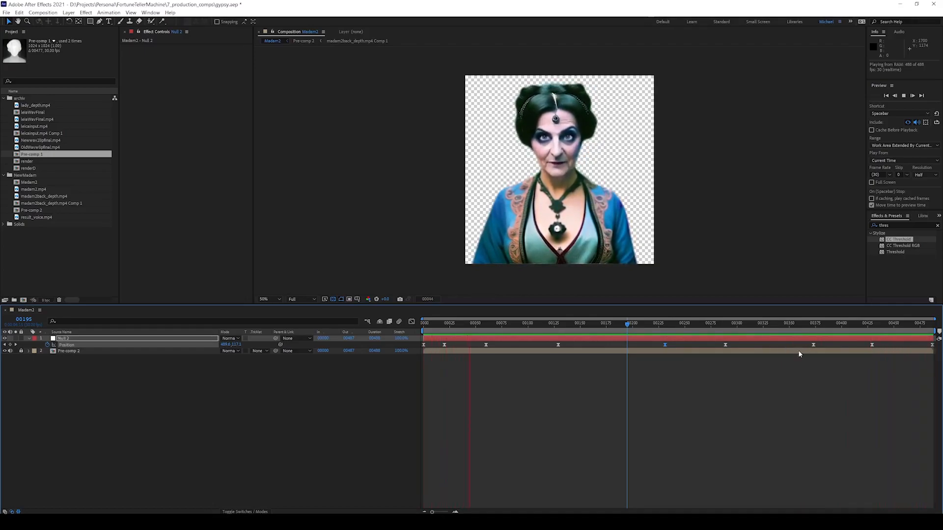
left_click(588, 395)
Enlarge the composition viewer, check full then half size, and switch to Stable Diffusion.
left_click_drag(511, 324, 379, 327)
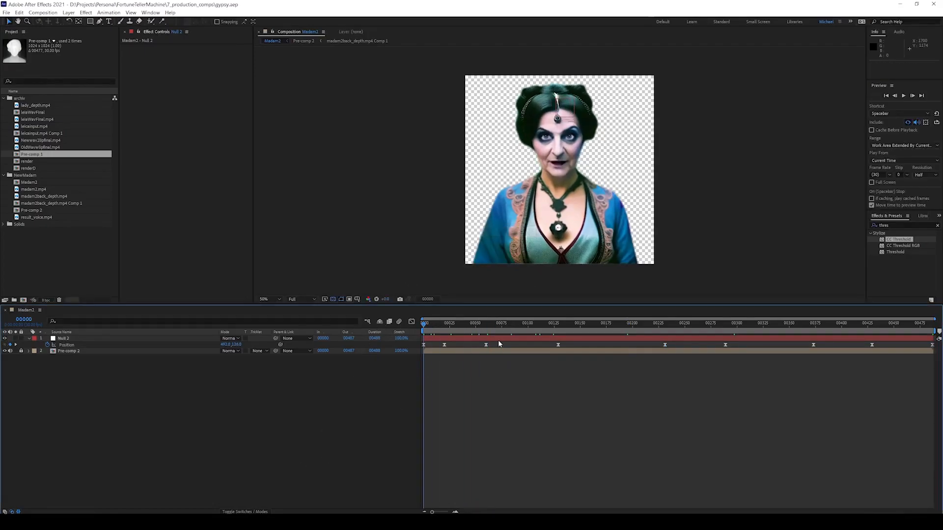
left_click_drag(523, 305, 550, 335)
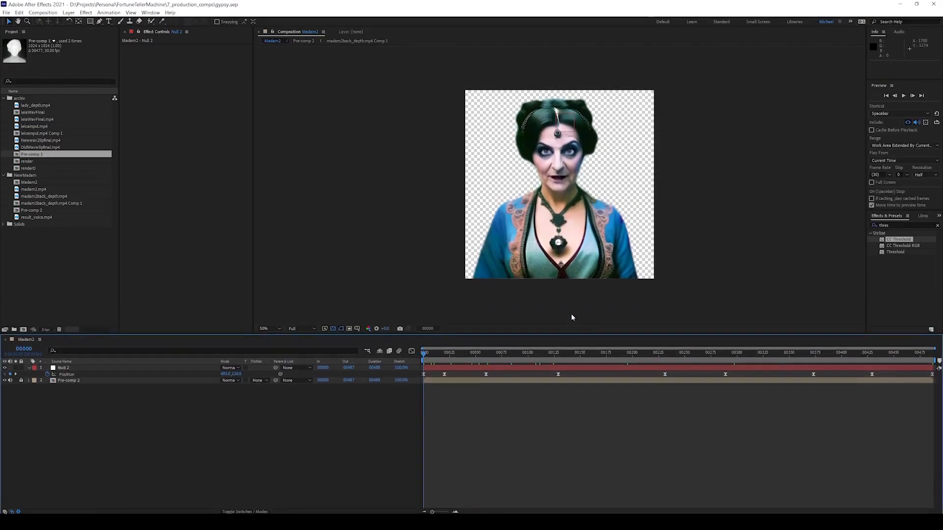
key("slash")
key("comma")
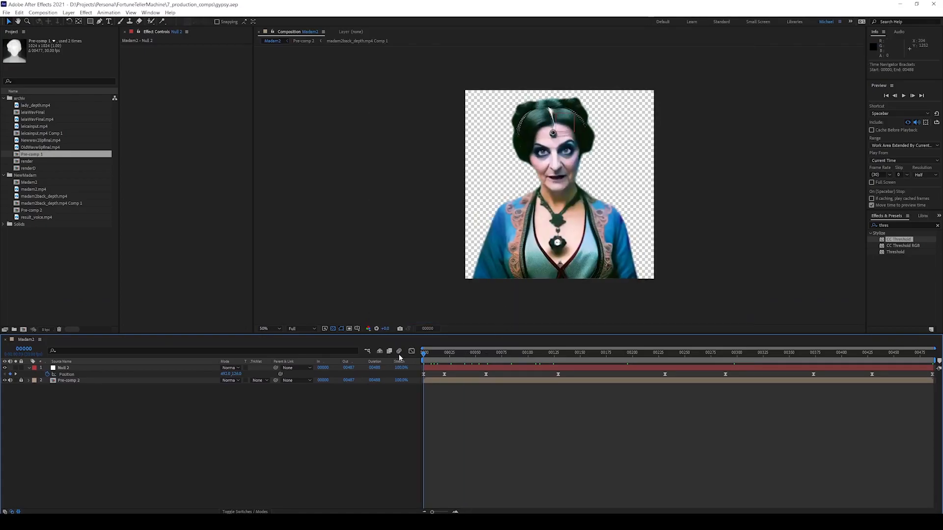
key("alt+Tab")
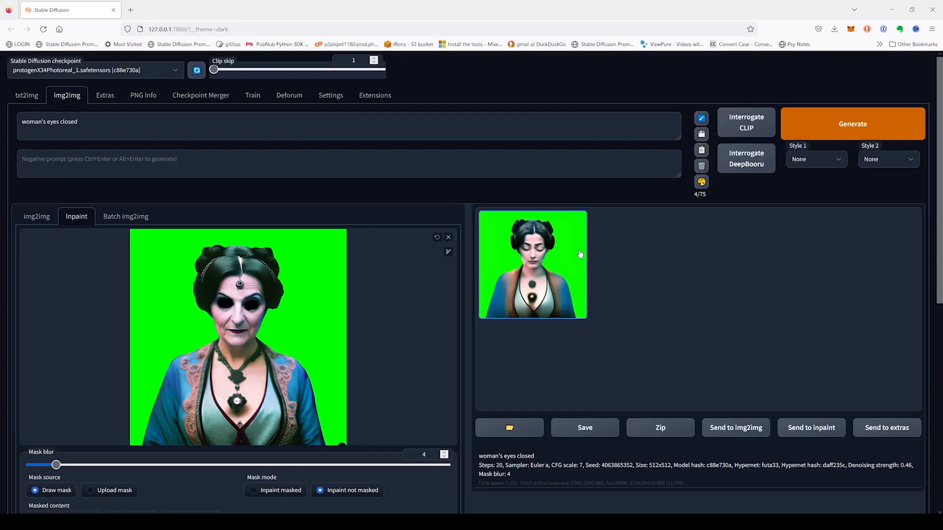
Enlarge the inpaint result, then generate four more closed-eyes variations.
left_click(532, 265)
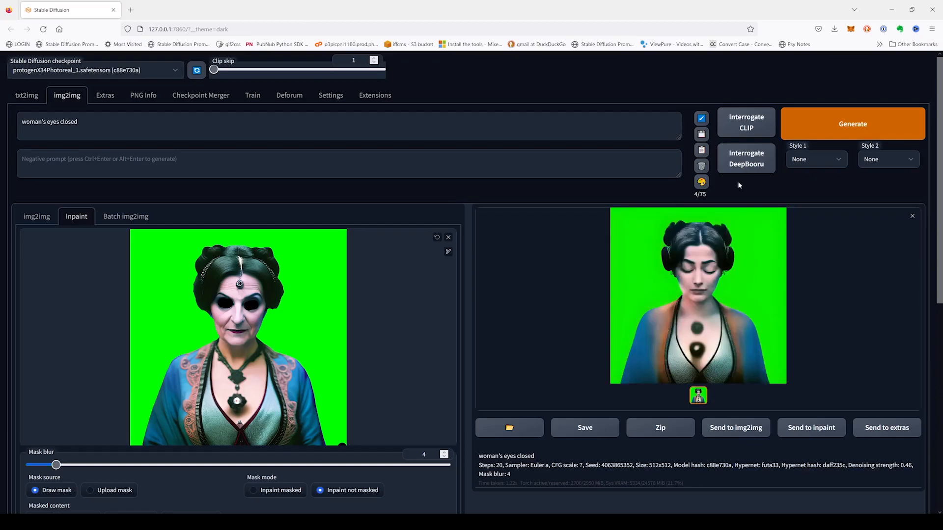
left_click(891, 115)
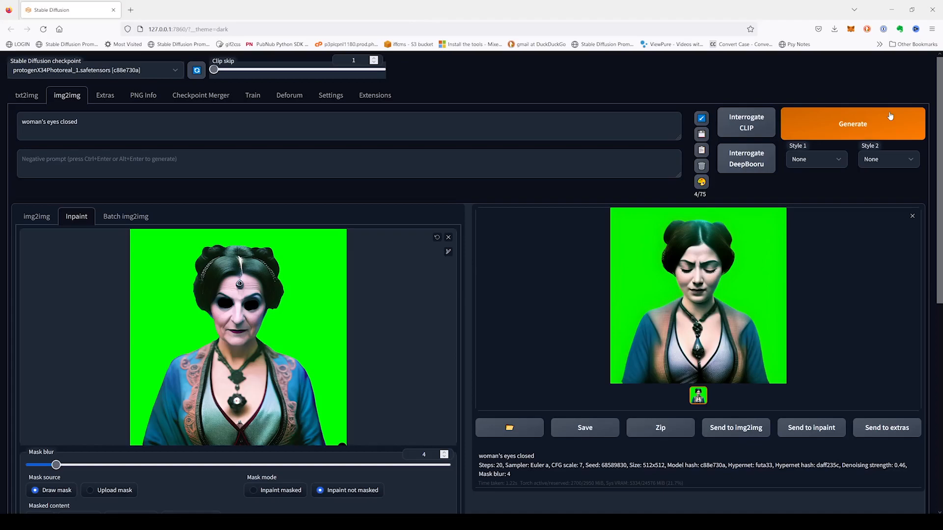
left_click(890, 115)
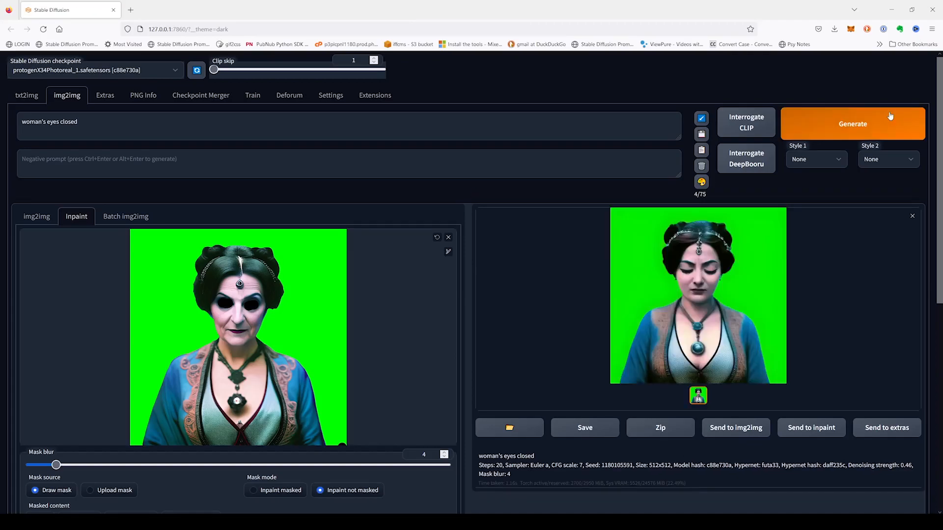
left_click(891, 115)
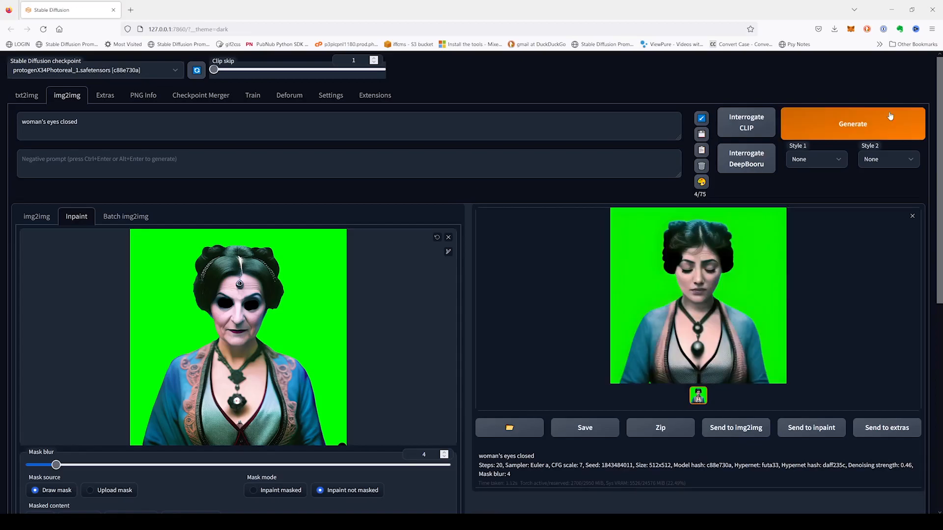
left_click(890, 115)
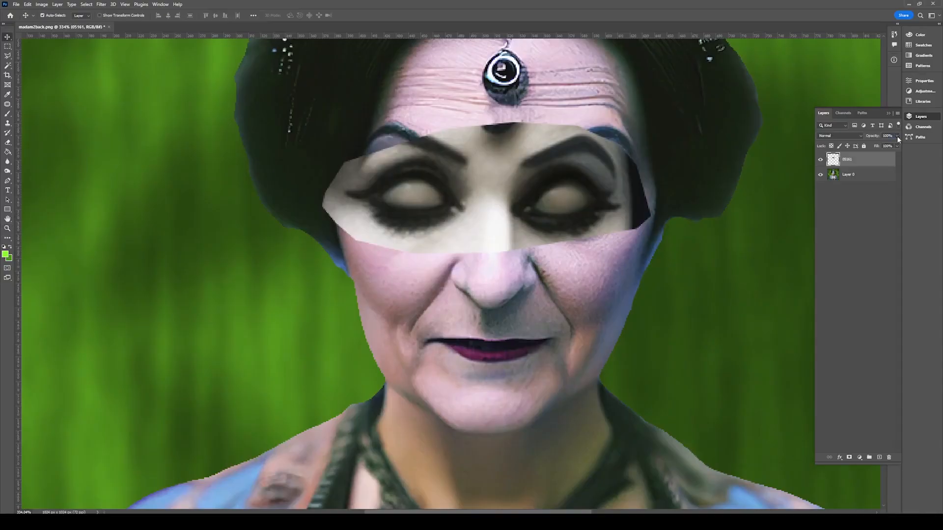
Mask the 05161 patch and paint black at 40% to blend its edges into the face.
left_click(849, 457)
key("0")
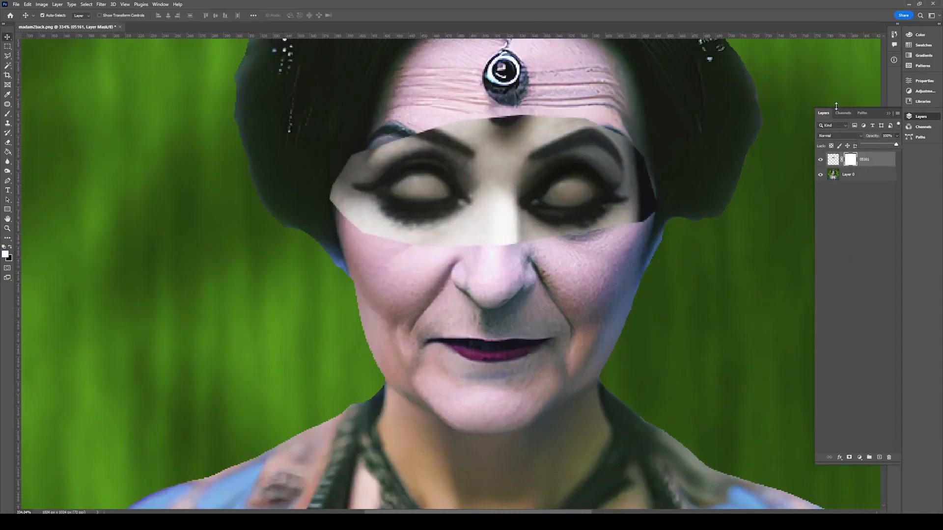
key("b")
key("x")
right_click(653, 118)
mouse_move(521, 118)
left_mouse_down()
mouse_move(432, 129)
mouse_move(483, 155)
left_mouse_up()
key("4")
left_click_drag(403, 133, 361, 154)
mouse_move(506, 128)
left_mouse_down()
mouse_move(581, 123)
mouse_move(576, 130)
left_mouse_up()
mouse_move(521, 147)
left_mouse_down()
mouse_move(606, 143)
mouse_move(648, 221)
left_mouse_up()
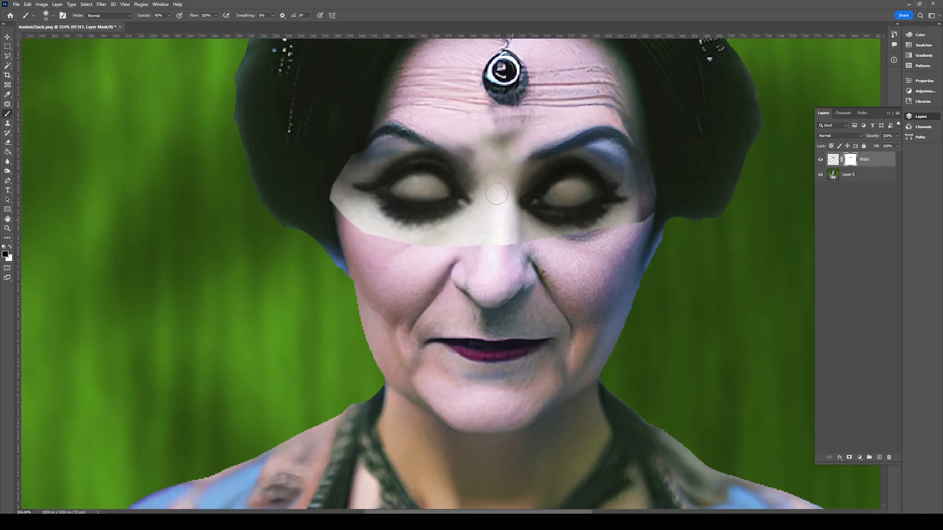
left_click_drag(511, 211, 496, 138)
left_click_drag(508, 177, 572, 246)
mouse_move(476, 231)
left_mouse_down()
mouse_move(359, 145)
mouse_move(337, 173)
mouse_move(474, 252)
left_mouse_up()
Compare the patch against the original face and apply its layer mask permanently.
left_click(7, 228)
left_click_drag(439, 201, 393, 202)
left_click(821, 160)
left_click(820, 159)
key("s")
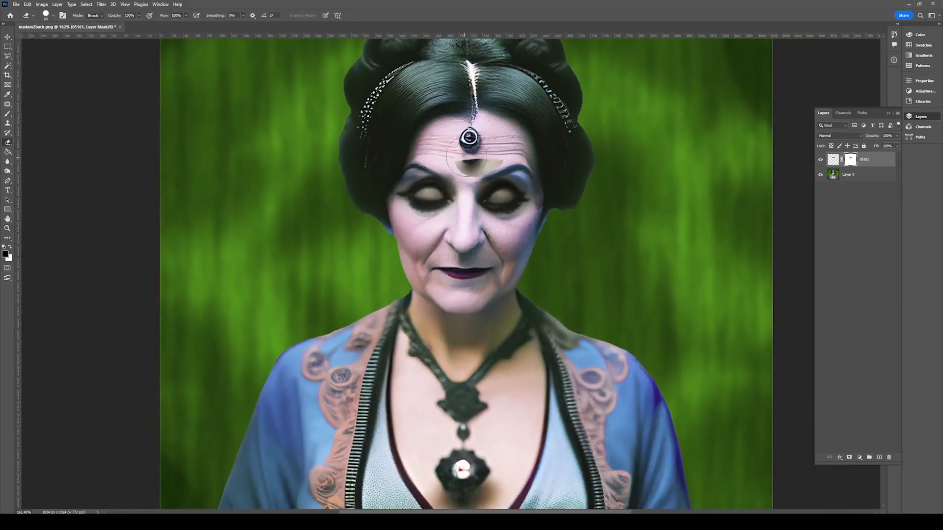
key("b")
right_click(847, 161)
left_click(861, 182)
Try elliptical selections around both eyes, then deselect and reselect the 05161 patch.
key("m")
key("shift+m")
left_click_drag(391, 167, 461, 220)
left_click_drag(547, 166, 473, 227)
left_click(848, 175)
key("ctrl+d")
left_click(847, 160)
key("e")
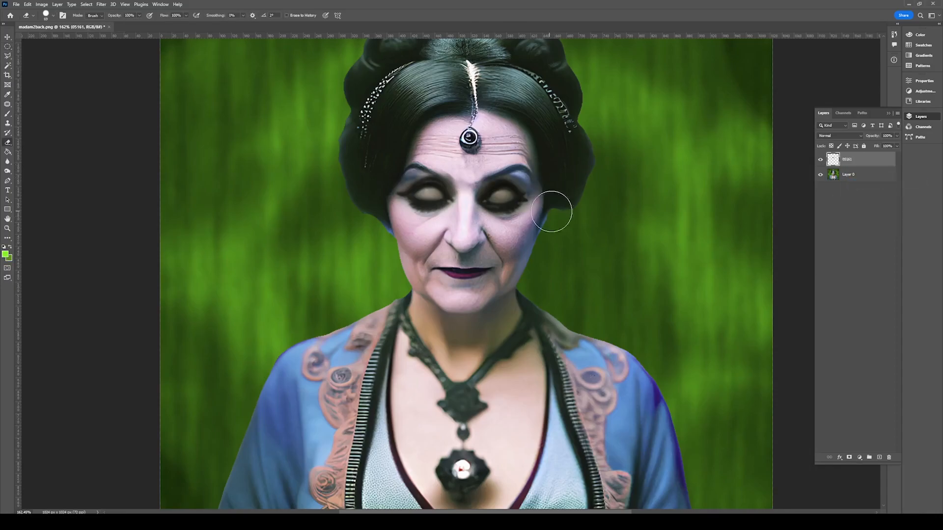
key("v")
Add a new mask to the patch and paint out areas around the left eye.
left_click(7, 229)
mouse_move(420, 170)
left_mouse_down()
mouse_move(476, 208)
mouse_move(368, 185)
left_mouse_up()
key("b")
left_click(849, 457)
left_click_drag(584, 177, 588, 202)
left_click_drag(453, 229, 400, 240)
left_click(464, 218)
Compare the patch with the original portrait and apply the new mask.
left_click(820, 160)
left_click(820, 159)
key("z")
left_click_drag(450, 225, 421, 271)
left_click(819, 160)
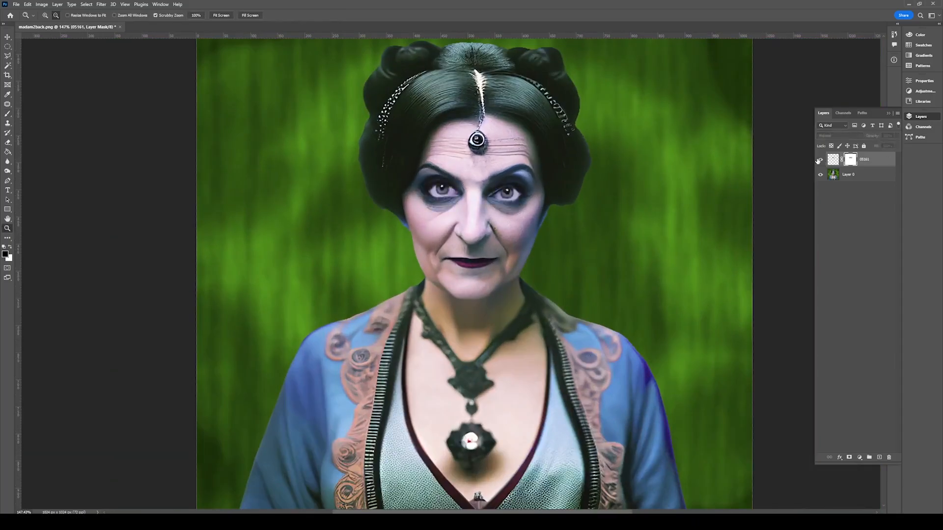
left_click(819, 160)
right_click(851, 160)
left_click(874, 180)
Draw and clear an elliptical selection over the eyes, then cancel the Save As dialog.
key("m")
mouse_move(555, 165)
left_mouse_down()
mouse_move(458, 218)
mouse_move(513, 190)
left_mouse_up()
key("ctrl+d")
key("ctrl+shift+s")
left_click(611, 369)
Select both eye areas with the Magic Wand, then duplicate the 05161 patch layer.
key("z")
key("w")
left_click(407, 193)
left_click(565, 197, "shift")
left_click(411, 205, "shift")
key("ctrl+j")
key("ctrl+z")
key("ctrl+d")
key("ctrl+j")
Colorize the copy with Hue/Saturation: hue 200, saturation +41, lightness +8, Normal blending.
left_click(42, 4)
mouse_move(54, 26)
left_click(147, 73)
left_click(770, 252)
left_click_drag(683, 210, 692, 229)
left_click_drag(698, 248, 701, 248)
left_click_drag(700, 211, 704, 212)
left_click_drag(701, 251, 702, 251)
left_click(782, 173)
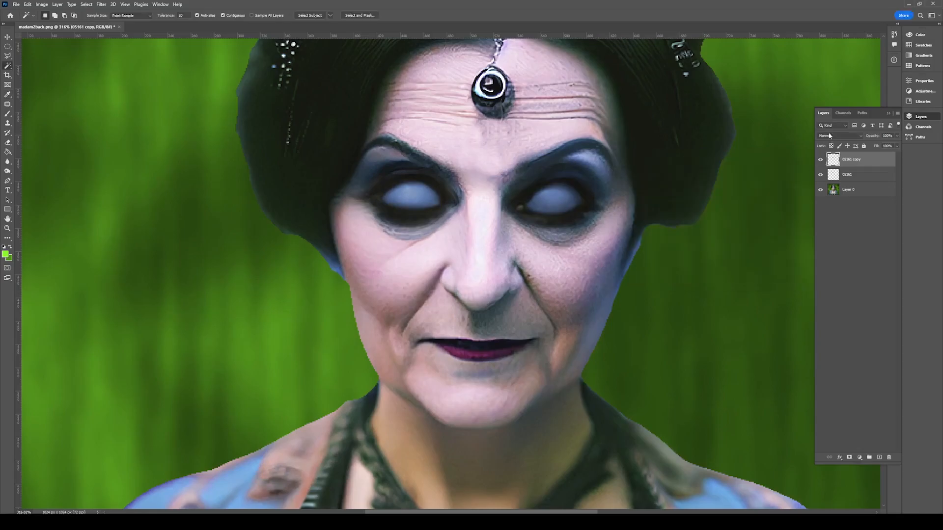
left_click(839, 136)
left_click(835, 143)
Set the tinted copy to 100% opacity and merge it into 05161.
key("z")
left_click_drag(550, 236, 491, 235)
left_click(896, 136)
left_click_drag(887, 145, 907, 148)
key("ctrl+e")
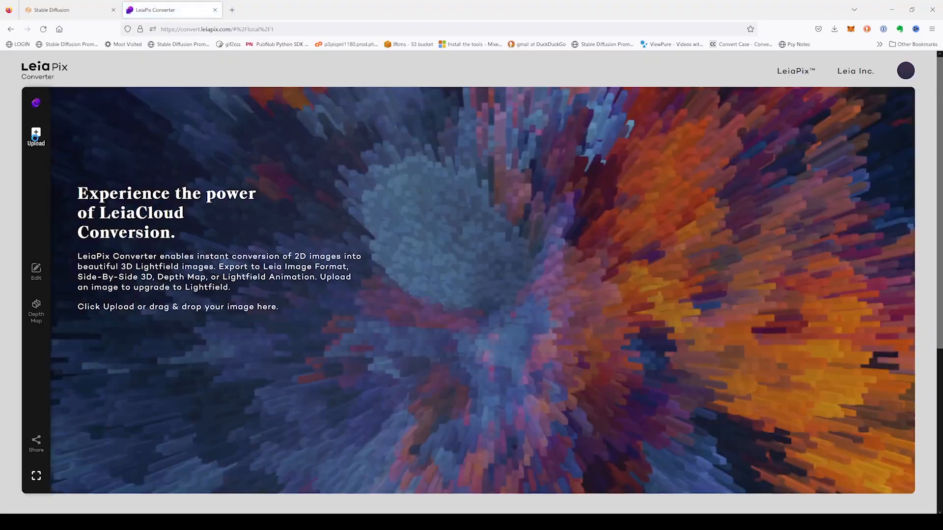
Upload Madam2EyeBlink.png to LeiaPix and save the resulting 3D animation as an MP4.
left_click(36, 139)
double_click(594, 239)
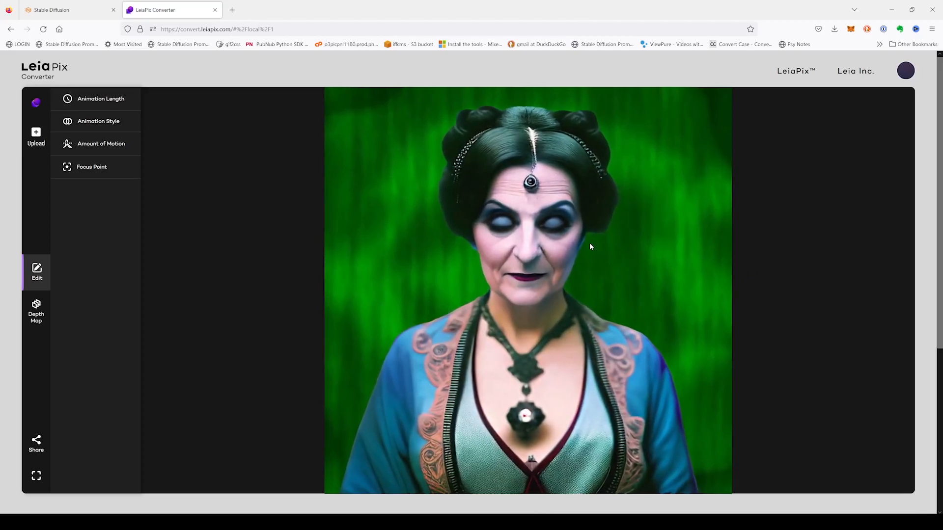
left_click(37, 443)
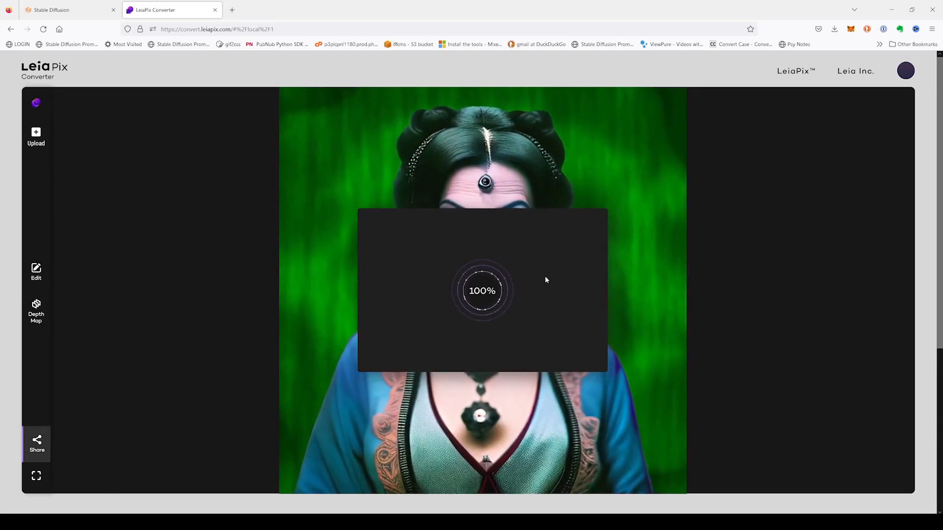
left_click(423, 354)
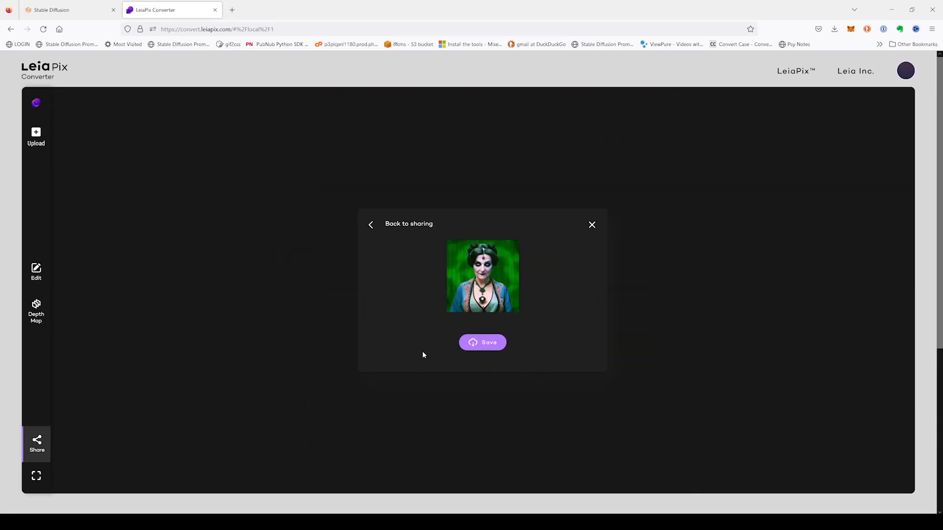
left_click(498, 342)
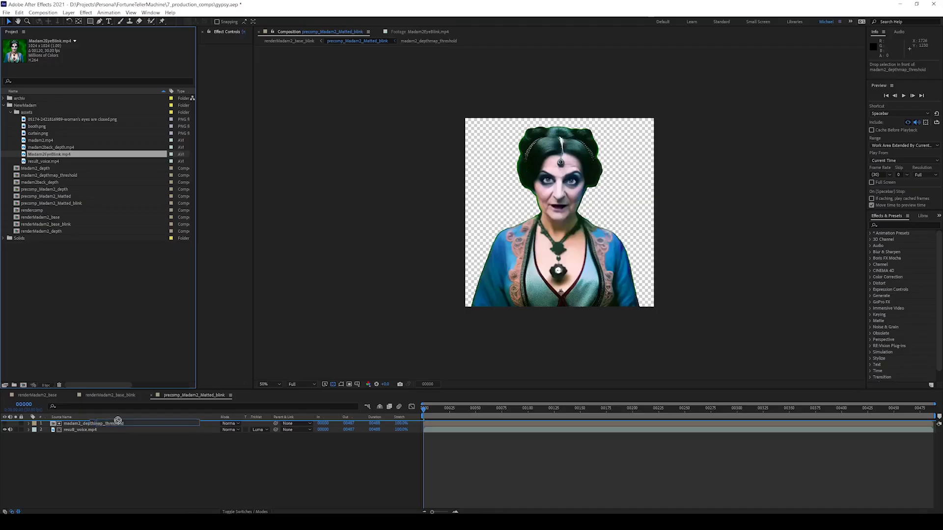
Add Madam2EyeBlink.mp4 above madam2_depthmap_threshold with copies starting at frames 120, 240, 360, 480.
left_click_drag(119, 421, 121, 423)
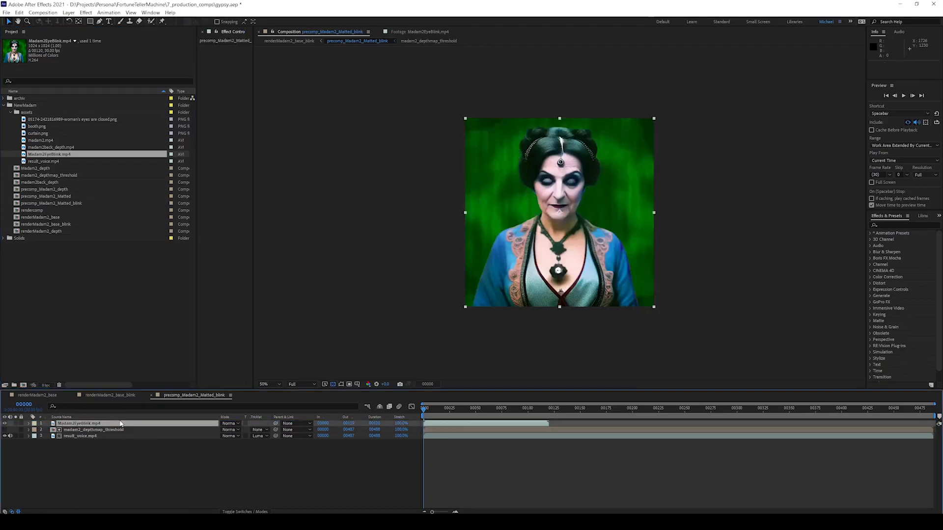
left_click(5, 423)
left_click(6, 423)
key("ctrl+d")
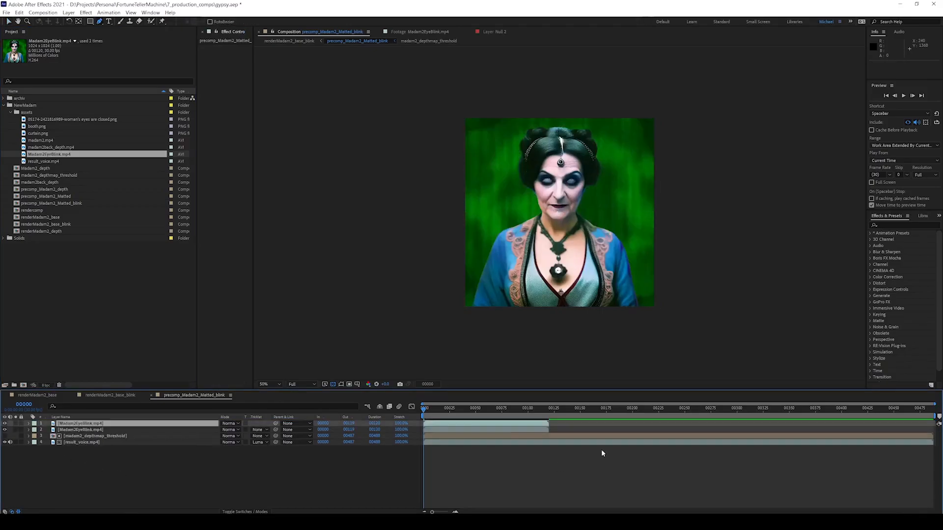
left_click_drag(516, 430, 641, 440)
key("ctrl+d")
left_click_drag(579, 435, 934, 449)
key("ctrl+d")
key("ctrl+d")
key("space")
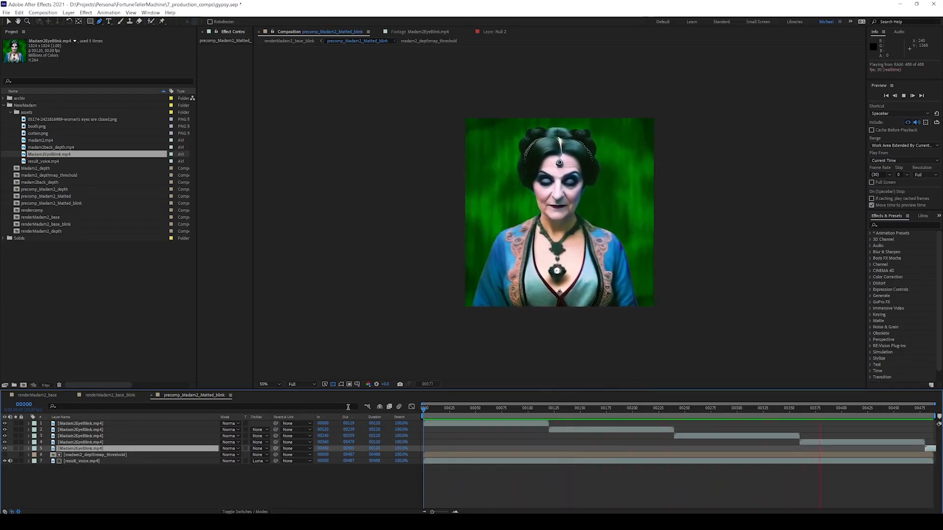
left_click(99, 423)
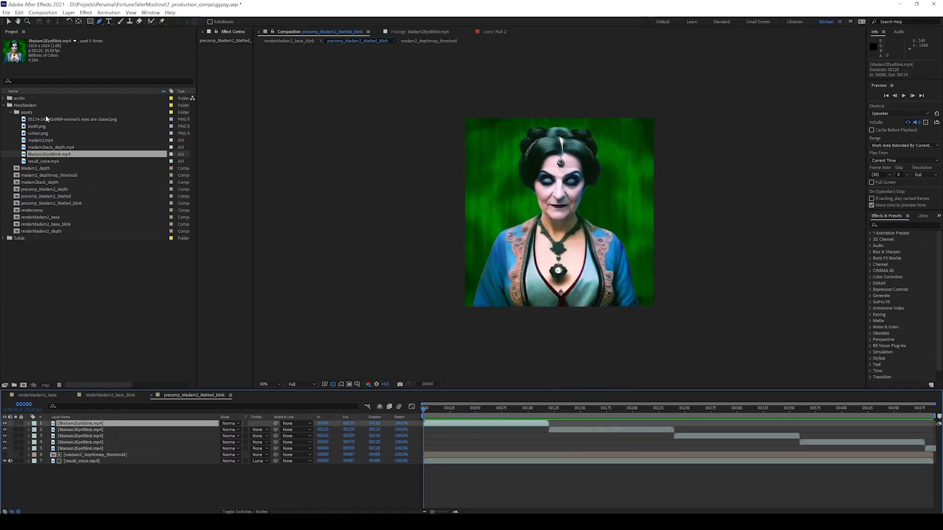
Draw a Pen mask enclosing both eyes on the first eye-blink layer.
key(".")
left_click(516, 150)
mouse_move(547, 146)
left_mouse_down()
mouse_move(597, 139)
mouse_move(603, 157)
left_mouse_up()
left_click_drag(584, 164, 552, 157)
left_click_drag(533, 164, 527, 163)
left_click(517, 150)
left_click(116, 425)
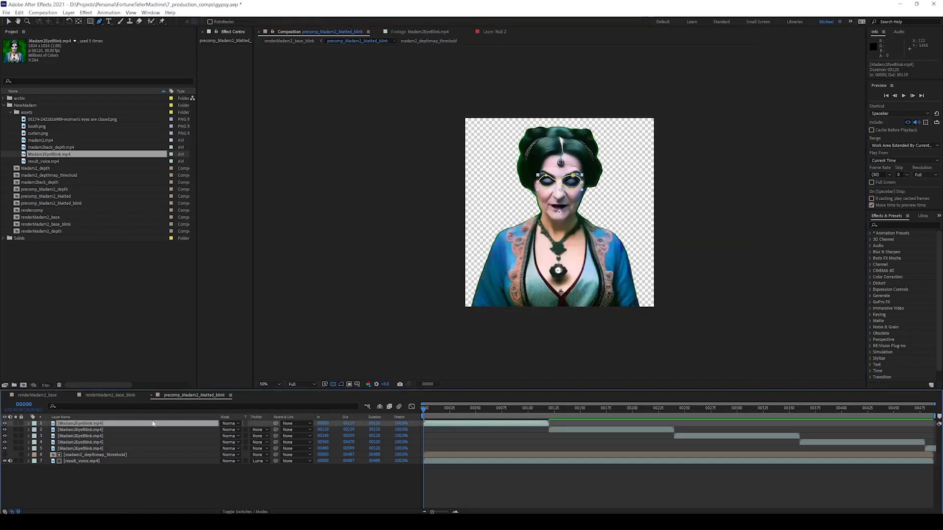
Copy the eye mask onto the other eye-blink copies.
key("m")
left_click(76, 436)
key("ctrl+c")
left_click(75, 443)
key("ctrl+v")
left_click(73, 450)
key("ctrl+v")
Preview the masked blink from frame 81 and close the blink precomp timelines.
left_click_drag(425, 410, 514, 412)
key("space")
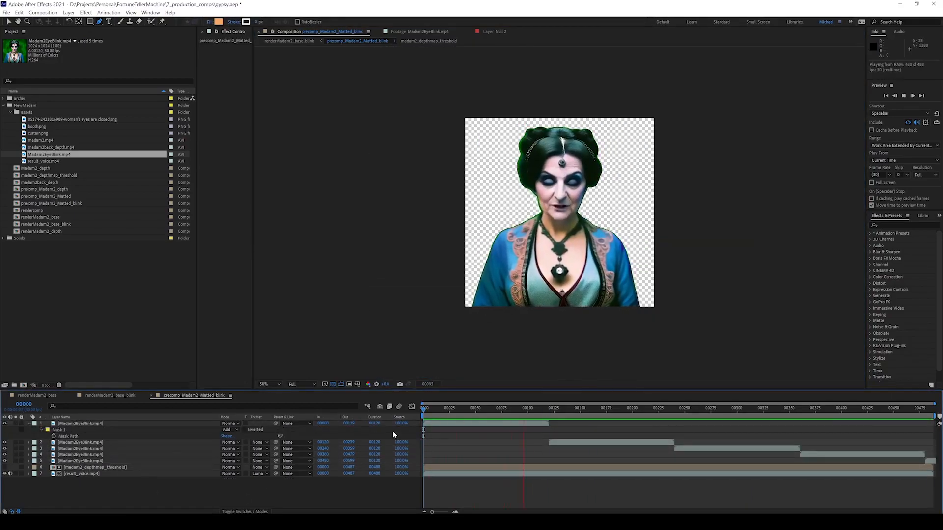
left_click_drag(579, 409, 424, 410)
left_click(152, 395)
left_click(73, 395)
Add renderMadam2_base_blink as the top layer and start its Opacity keyframes at 0%.
left_click_drag(66, 224, 524, 459)
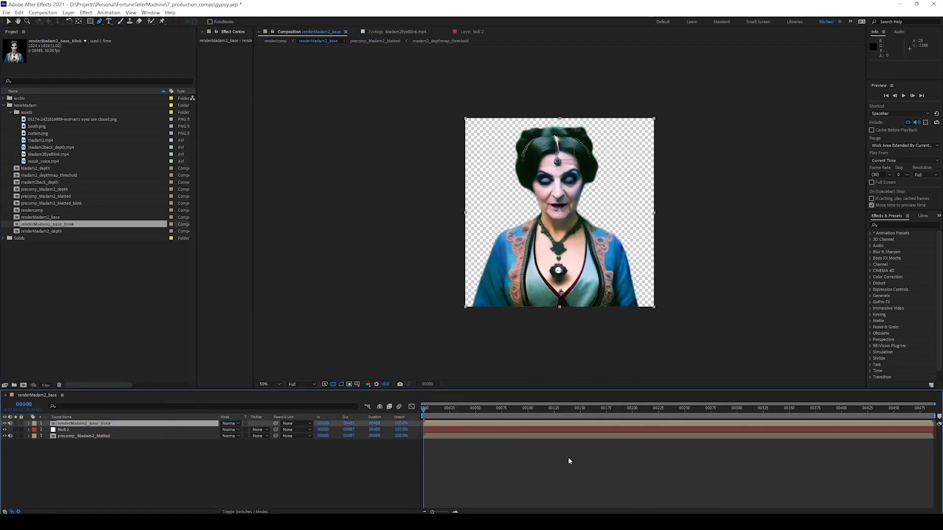
key("t")
left_click(47, 430)
left_click(225, 430)
type("00")
left_click(314, 467)
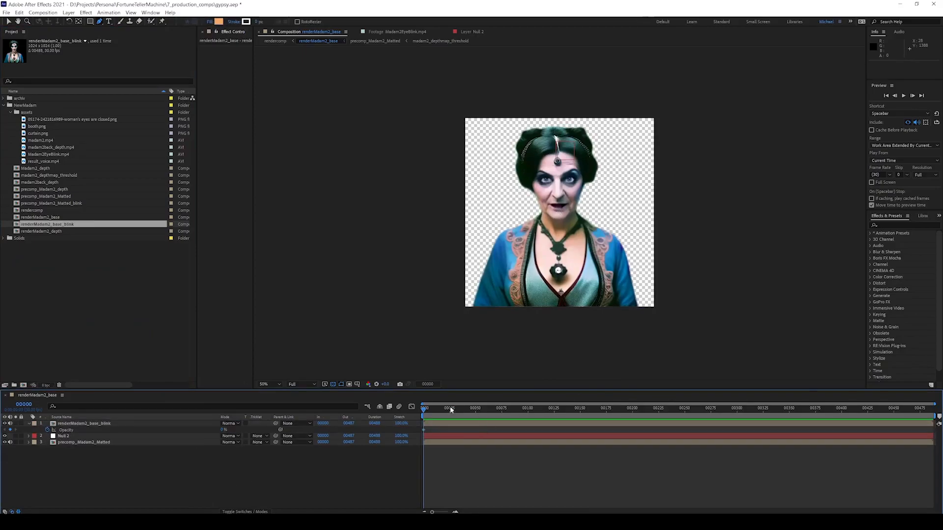
key("space")
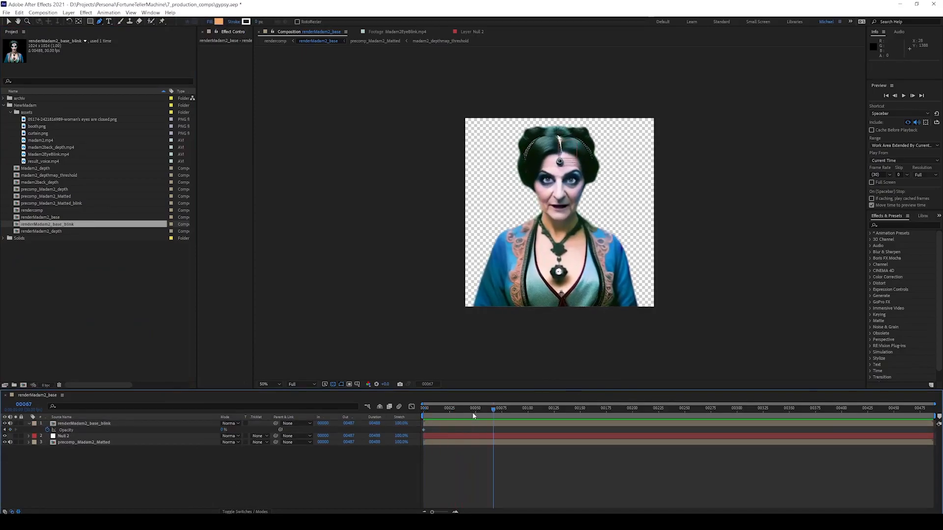
Key a blink around frame 132: Opacity 0%, then 100%, then back to 0%.
left_click(560, 476)
left_click(10, 430)
left_click_drag(561, 409, 565, 414)
type("100")
key("Return")
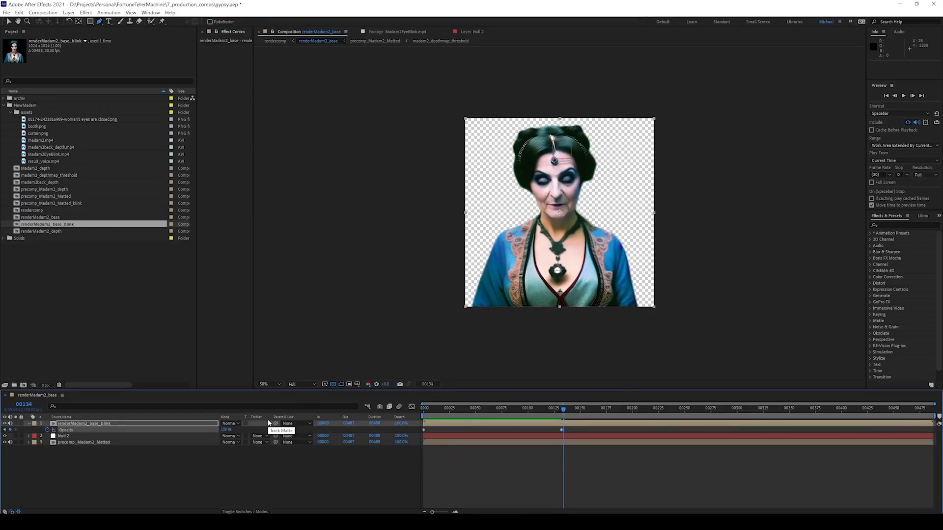
left_click(565, 411)
key("Return")
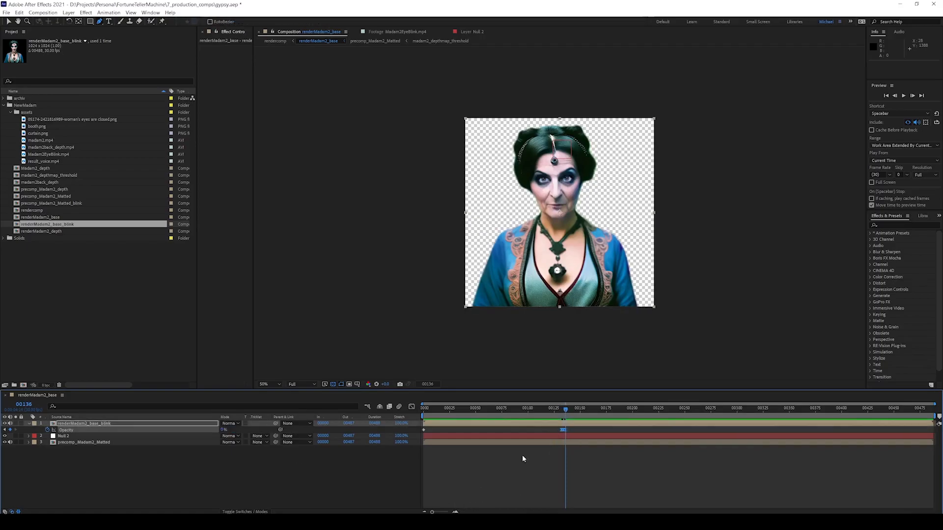
Zoom in on the blink keyframes and stretch the blink slightly longer, previewing it.
left_click_drag(935, 405, 647, 399)
left_click(451, 410)
key("space")
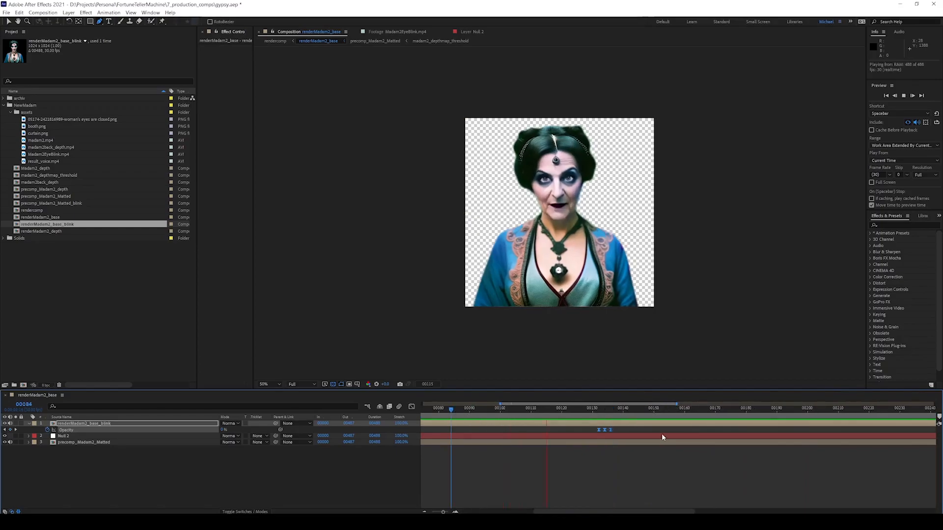
key("space")
left_click_drag(619, 429, 705, 431)
left_click(451, 410)
key("space")
Shift the three blink keyframes later and nudge the middle one slightly earlier.
key("space")
left_click(532, 410)
left_click_drag(500, 404, 422, 405)
left_click_drag(676, 405, 841, 404)
left_click(531, 410)
key("space")
key("space")
mouse_move(637, 431)
left_mouse_down()
mouse_move(675, 430)
mouse_move(644, 430)
left_mouse_up()
left_click(556, 410)
key("space")
key("space")
key("space")
key("space")
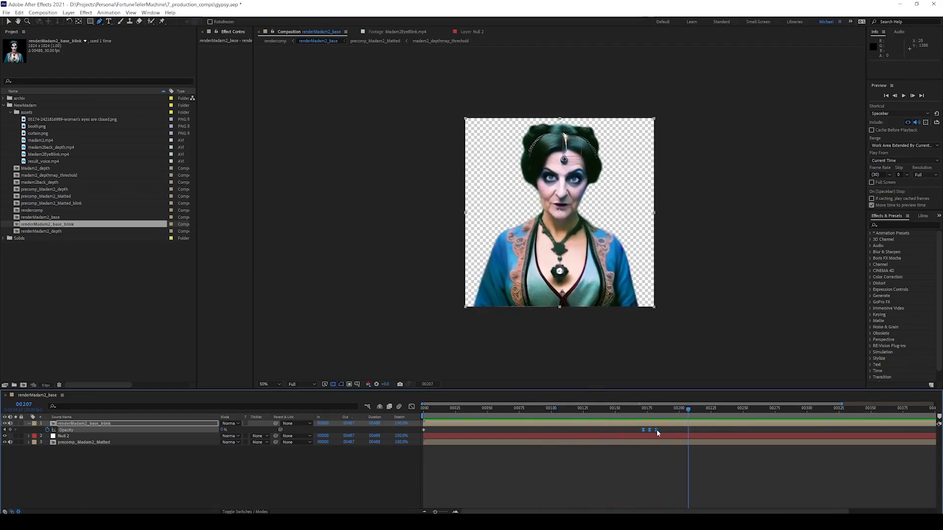
left_click_drag(649, 430, 646, 430)
key("space")
Zoom the timeline out to full length and preview the animation from the start.
left_click_drag(436, 512, 421, 507)
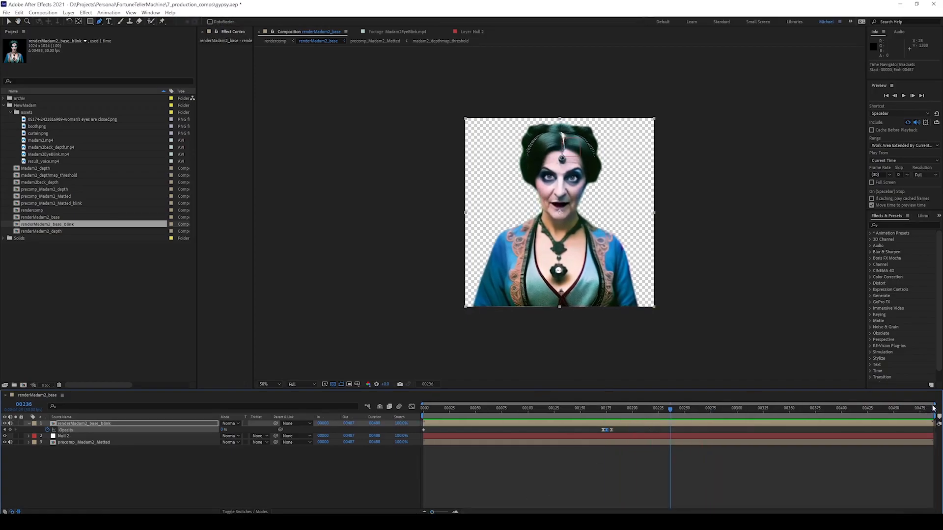
key("Home")
key("space")
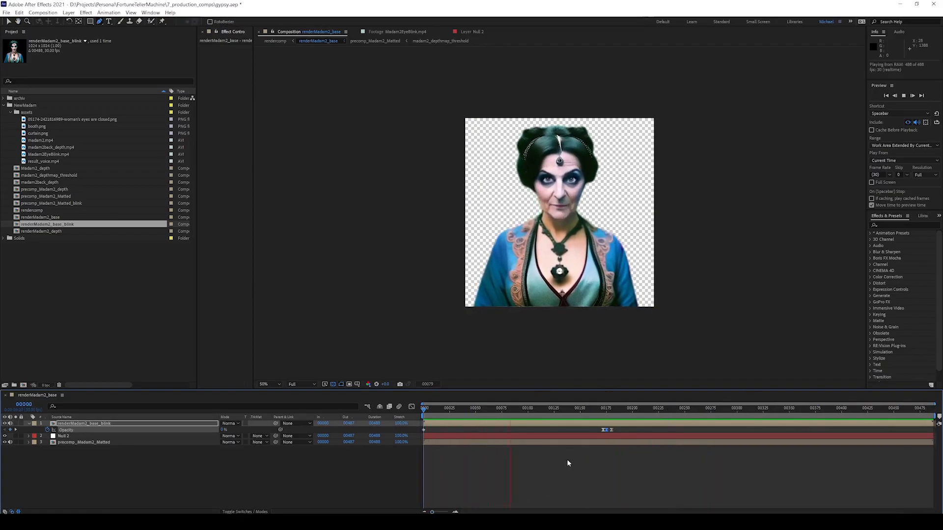
key("space")
left_click(424, 409)
key("space")
Move the blink keyframes earlier to about frame 152 and preview.
key("space")
left_click_drag(594, 434, 617, 427)
left_click_drag(607, 431, 582, 435)
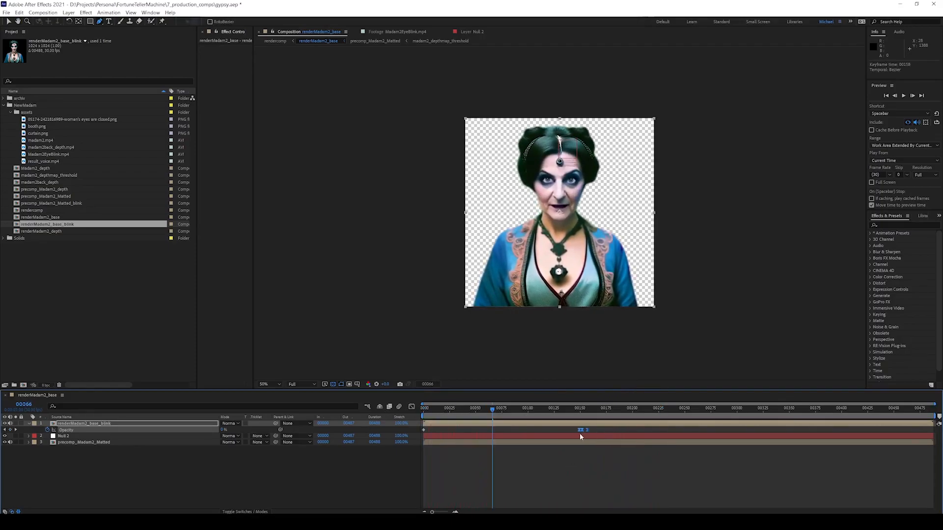
key("Home")
key("space")
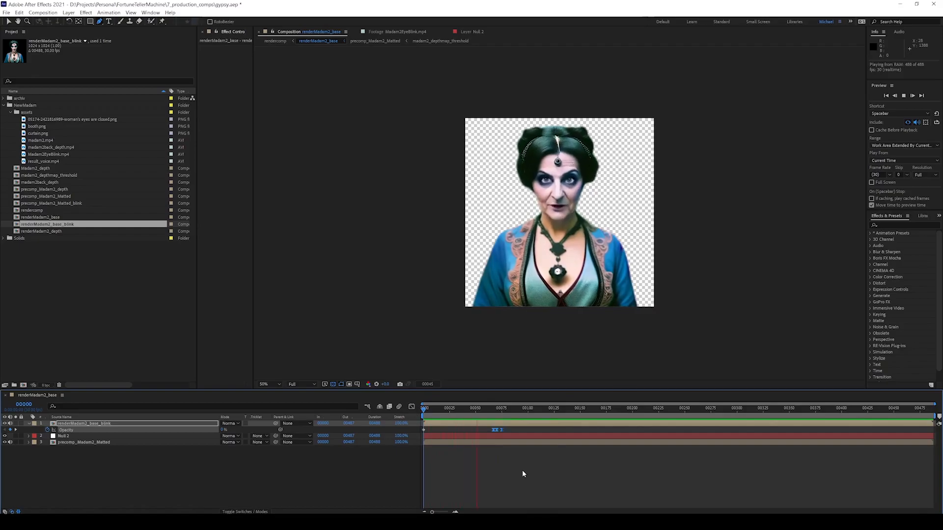
key("space")
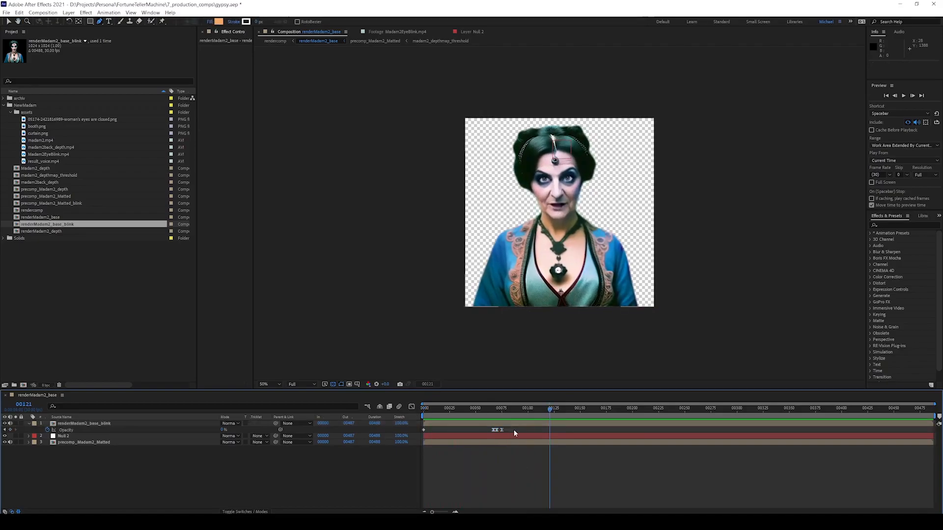
Copy the three blink keyframes and place the time at frame 190.
key("ctrl+c")
left_click(708, 417)
key("Home")
key("space")
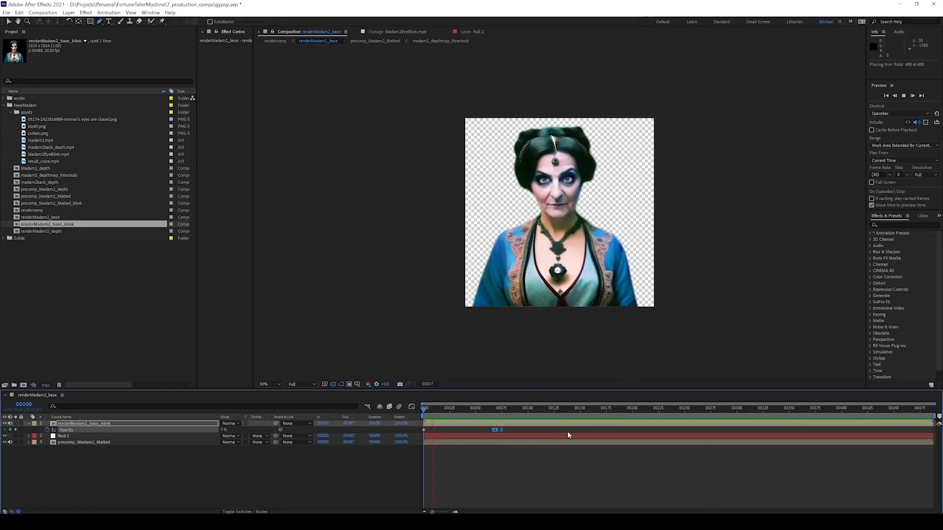
left_click_drag(610, 408, 621, 410)
key("space")
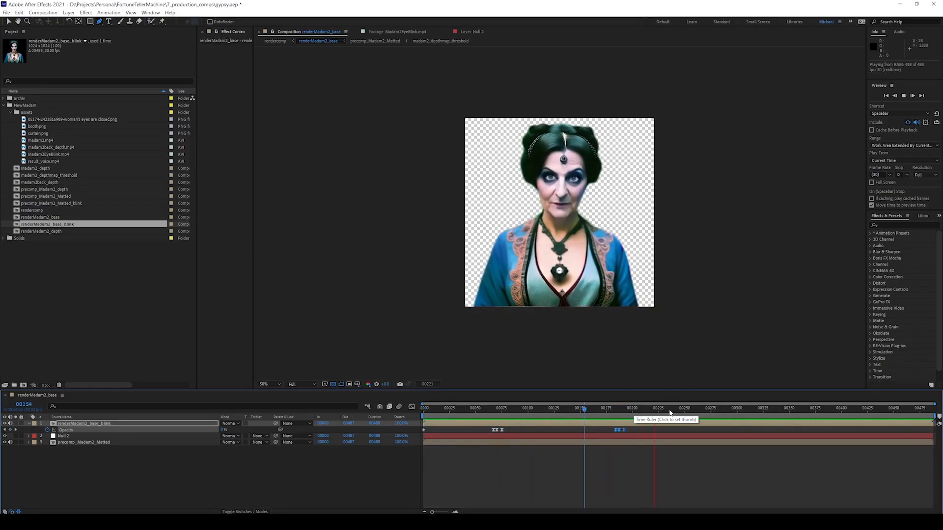
Paste additional blinks at frame 190, around frame 352, and near frame 457.
key("ctrl+v")
left_click(792, 411)
key("ctrl+v")
left_click(743, 411)
key("space")
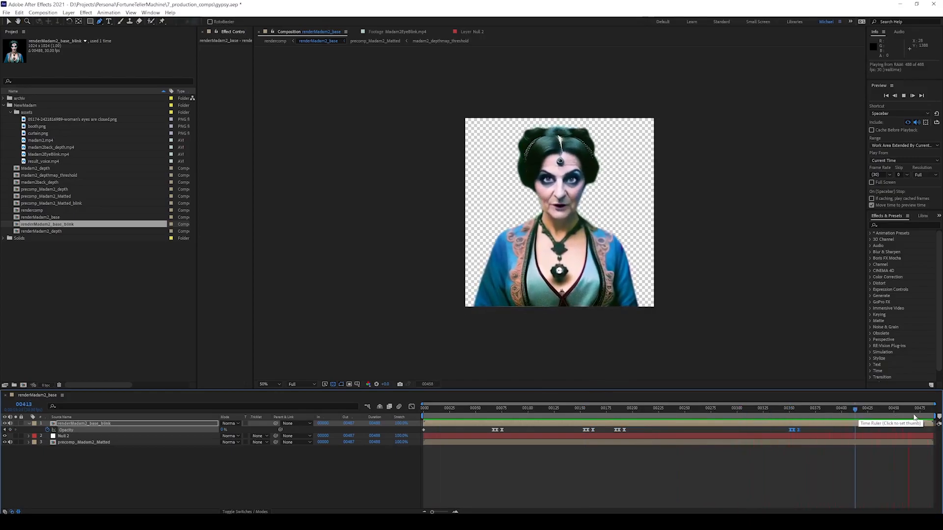
key("ctrl+v")
left_click(885, 412)
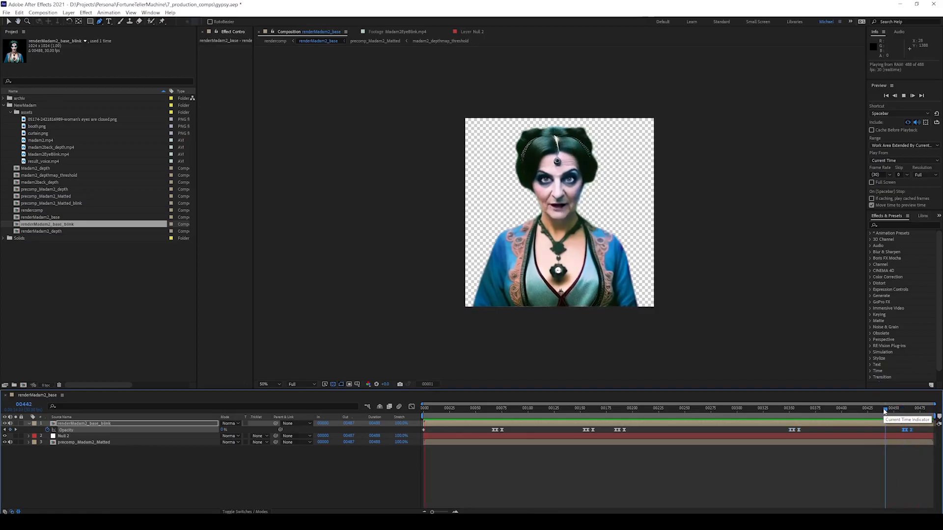
key("space")
Select a blink keyframe and preview the blinks from frame 133.
left_click(625, 430)
left_click(562, 412)
key("space")
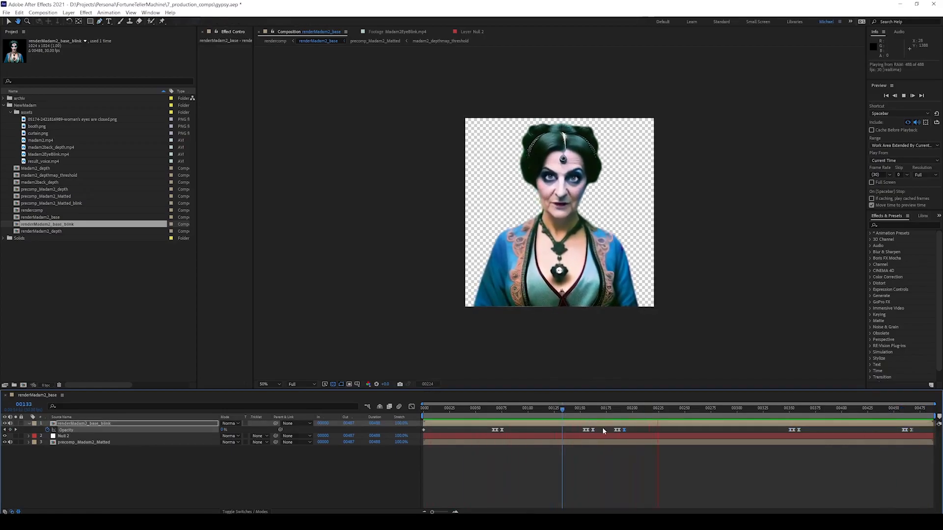